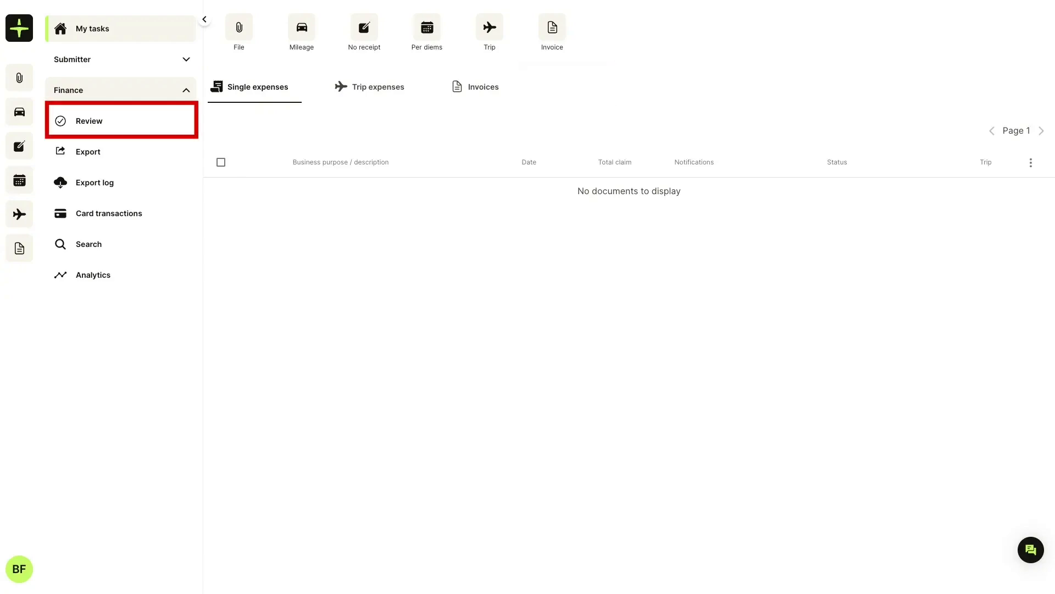
Open the finance Review list for Yokoy Academy NL and look at the document types it can display.
left_click(130, 124)
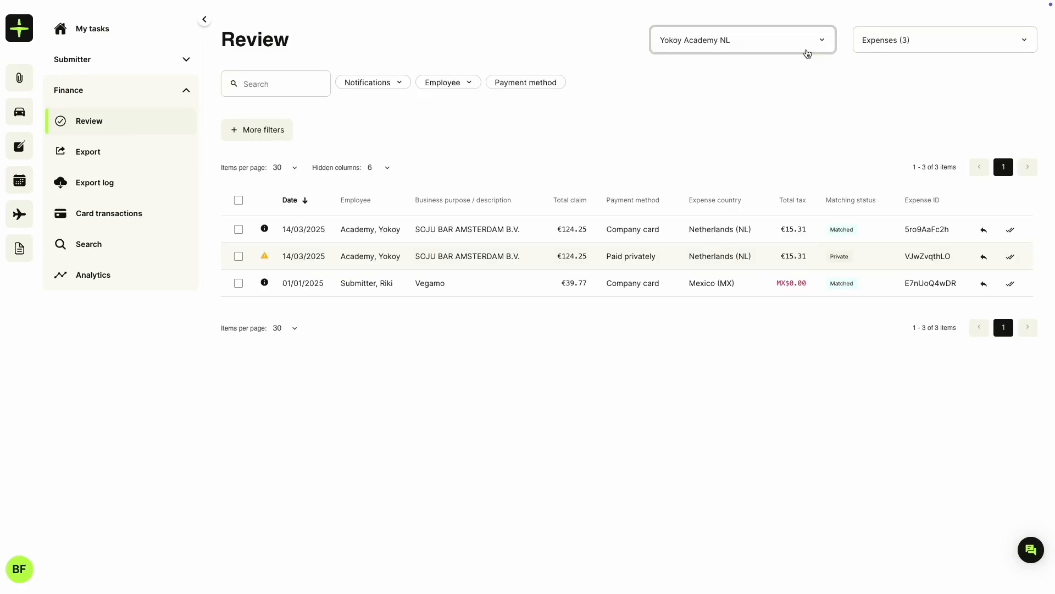
left_click(807, 53)
left_click(923, 52)
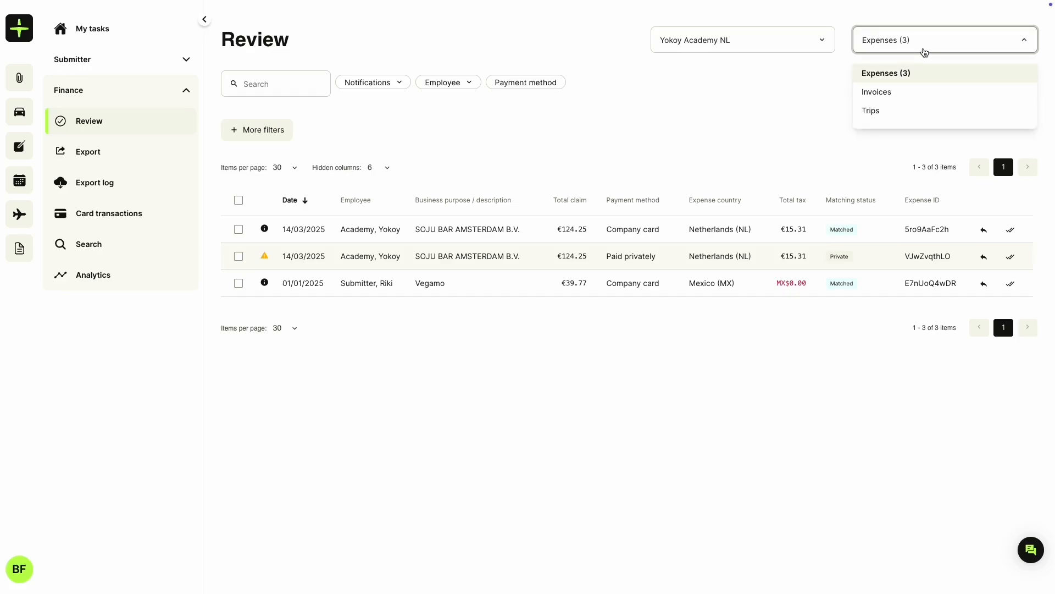
left_click(666, 89)
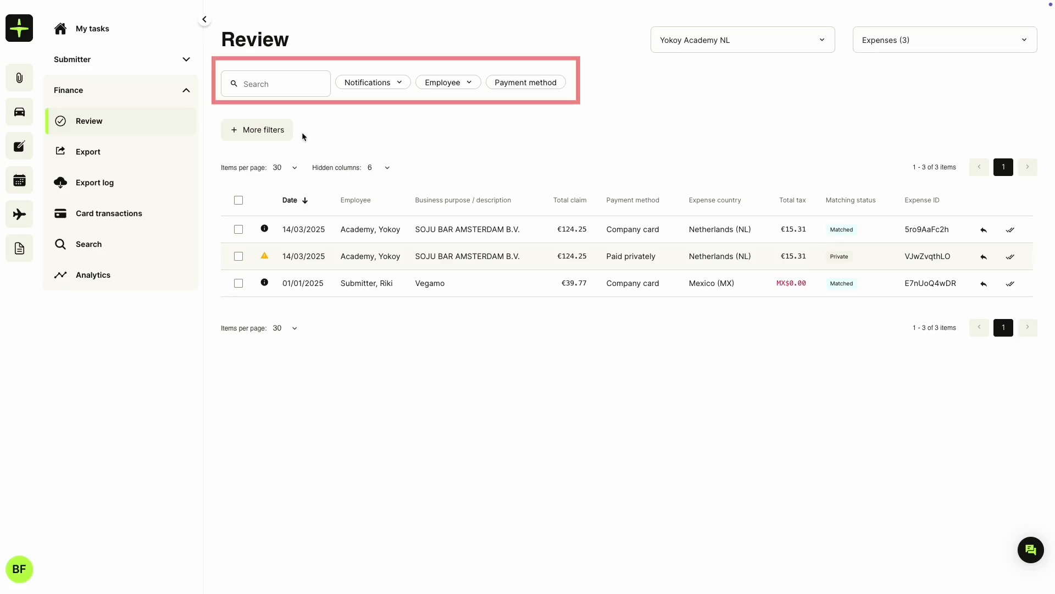
Examine the Review list's additional filters, items-per-page choices and selectable columns.
left_click(284, 135)
scroll(287, 163, "down", 5)
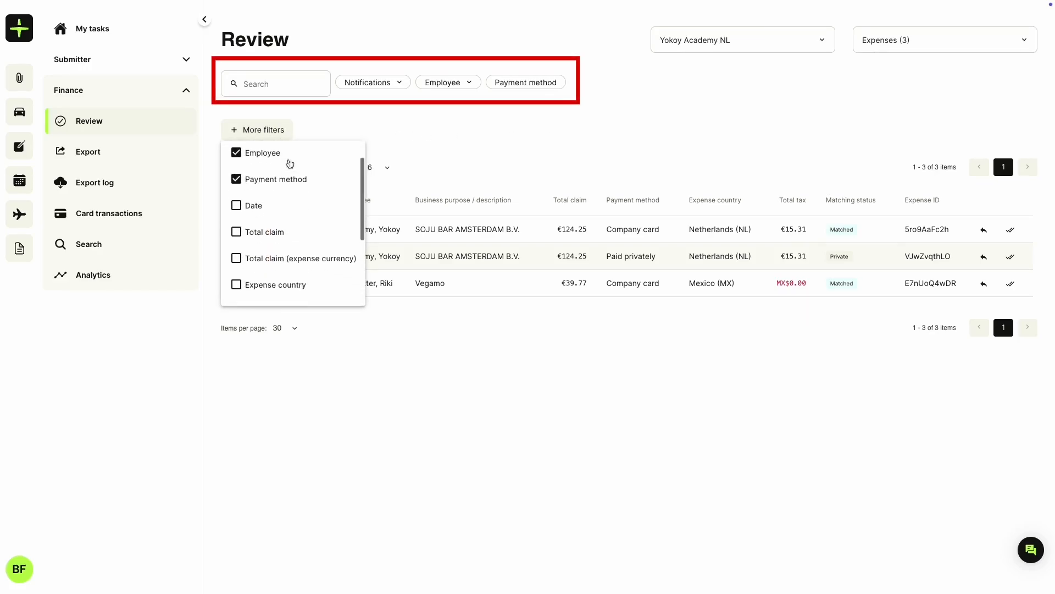
left_click(413, 134)
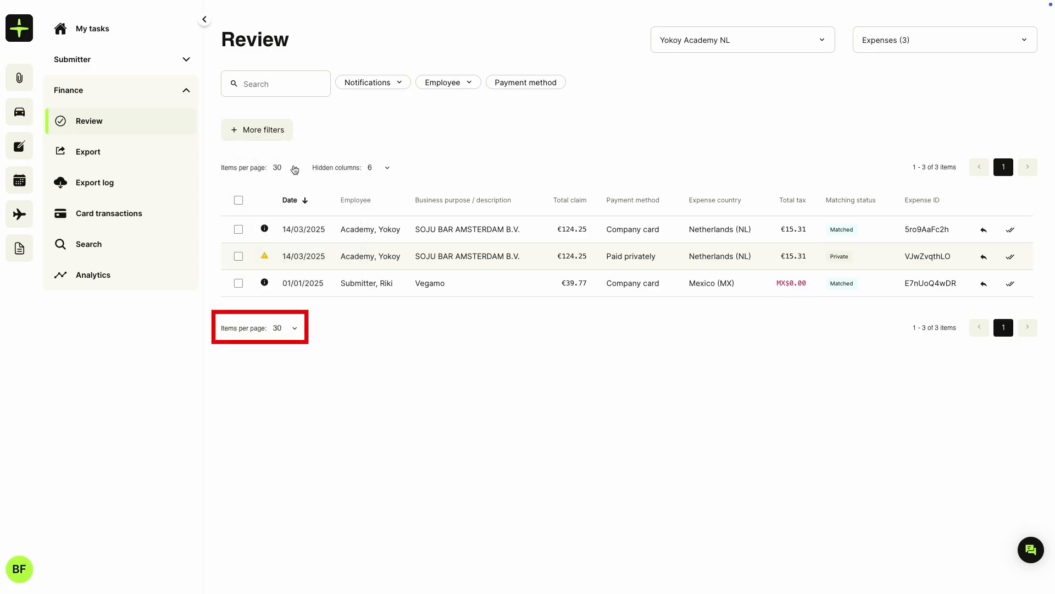
left_click(295, 168)
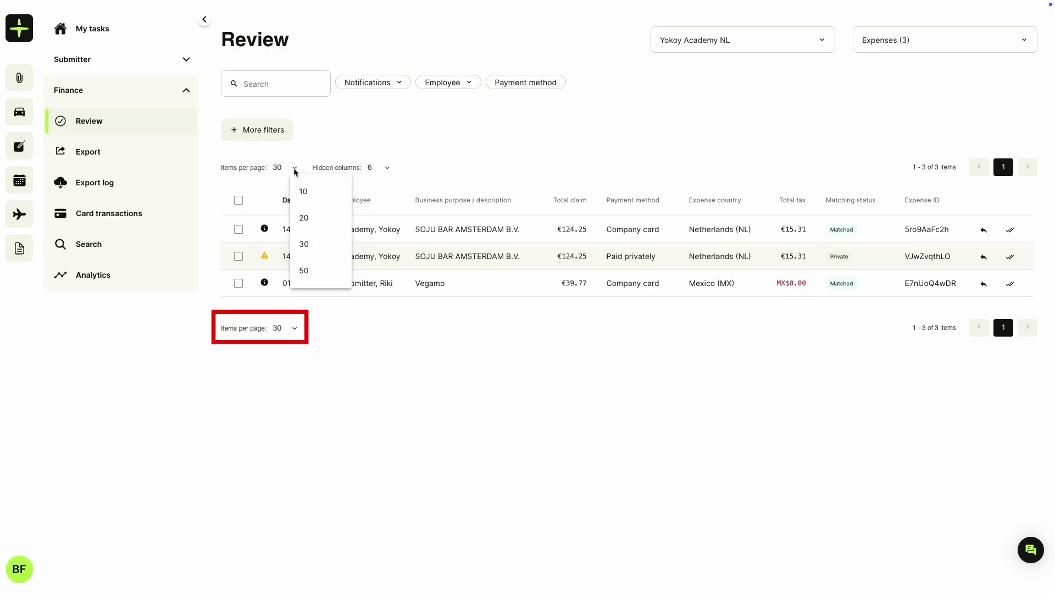
left_click(356, 142)
left_click(387, 168)
scroll(430, 241, "down", 3)
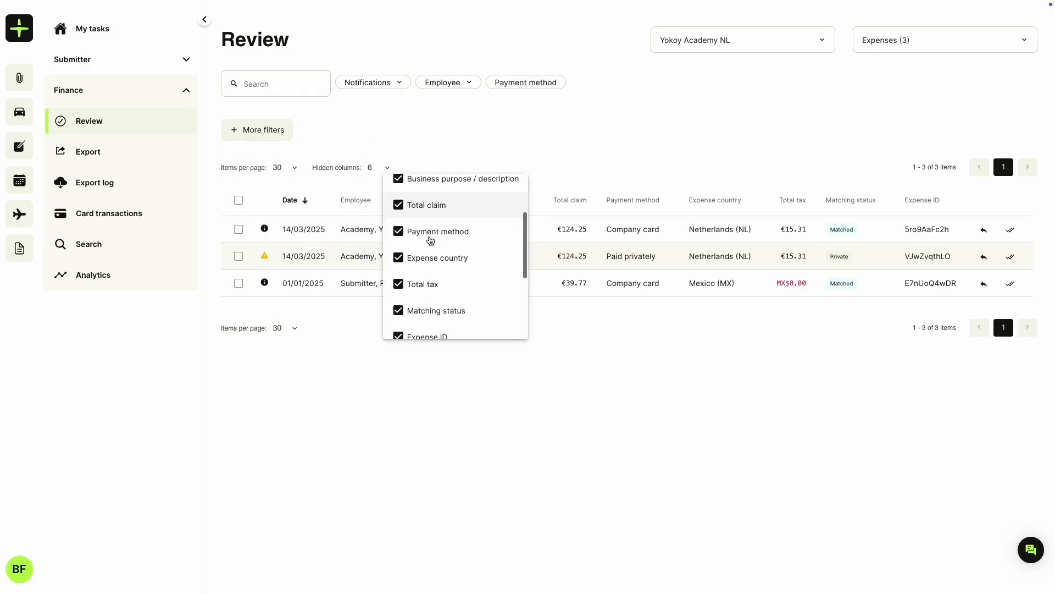
left_click(532, 133)
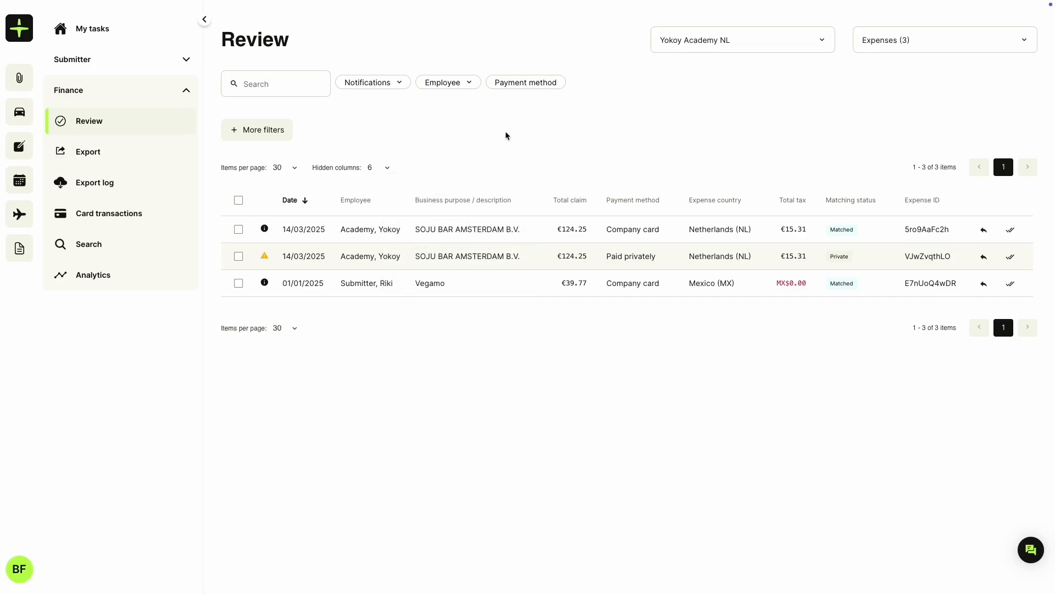
Sort the Review list by employee and examine the details of the privately paid SOJU BAR AMSTERDAM B.V. expense.
left_click(378, 201)
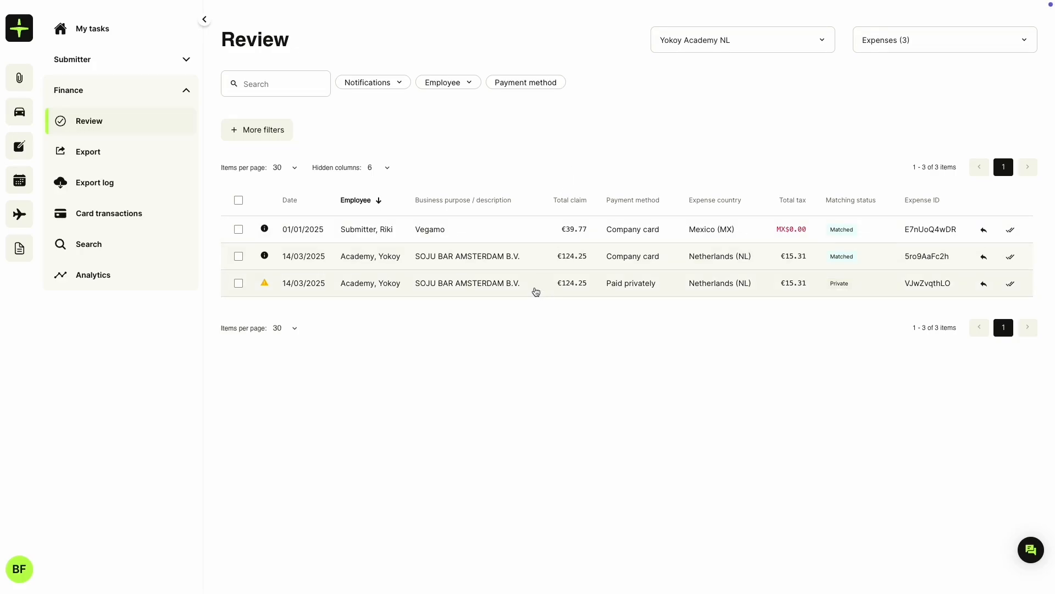
left_click(536, 291)
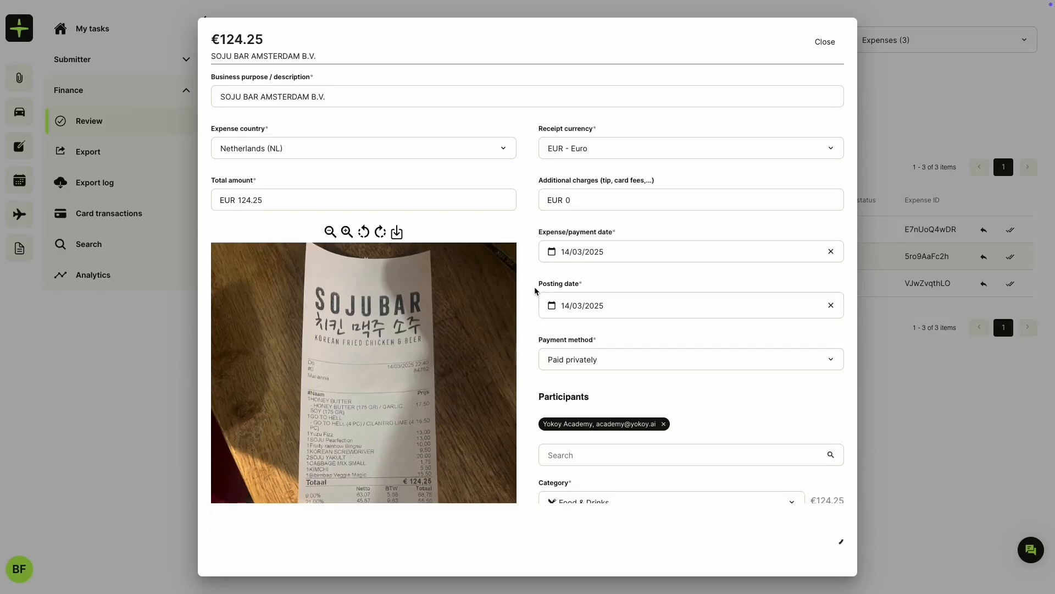
scroll(536, 292, "down", 8)
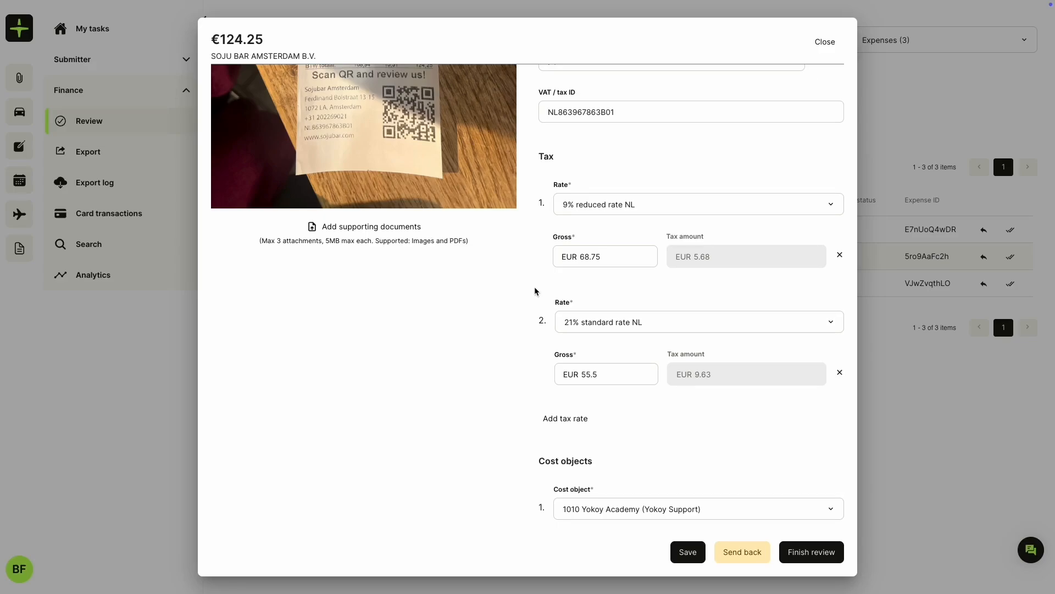
scroll(536, 283, "up", 15)
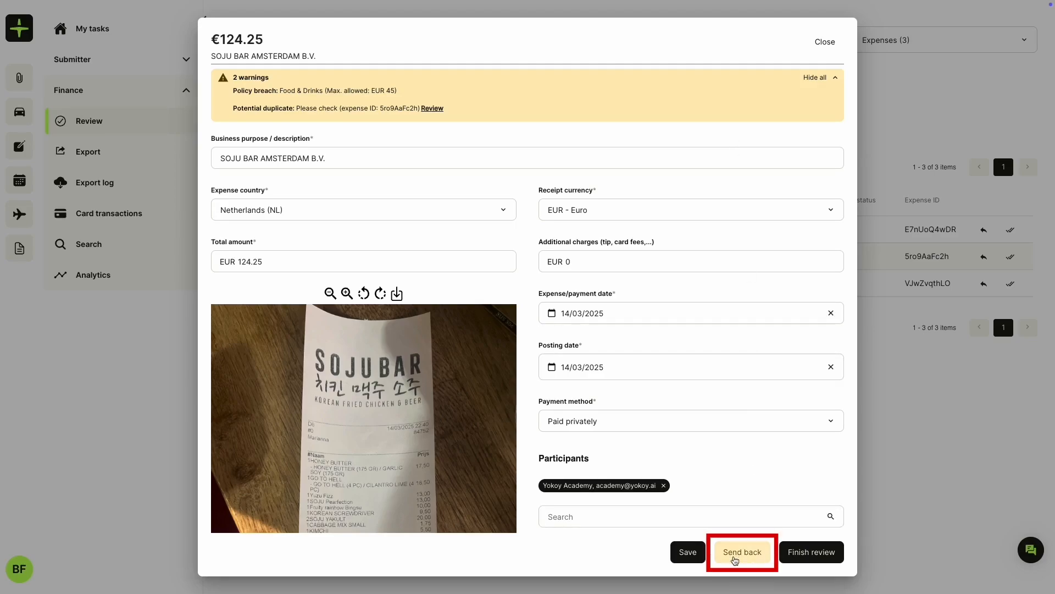
Try the send-back option with Reject permanently on the privately paid expense, and leave it without confirming.
left_click(735, 559)
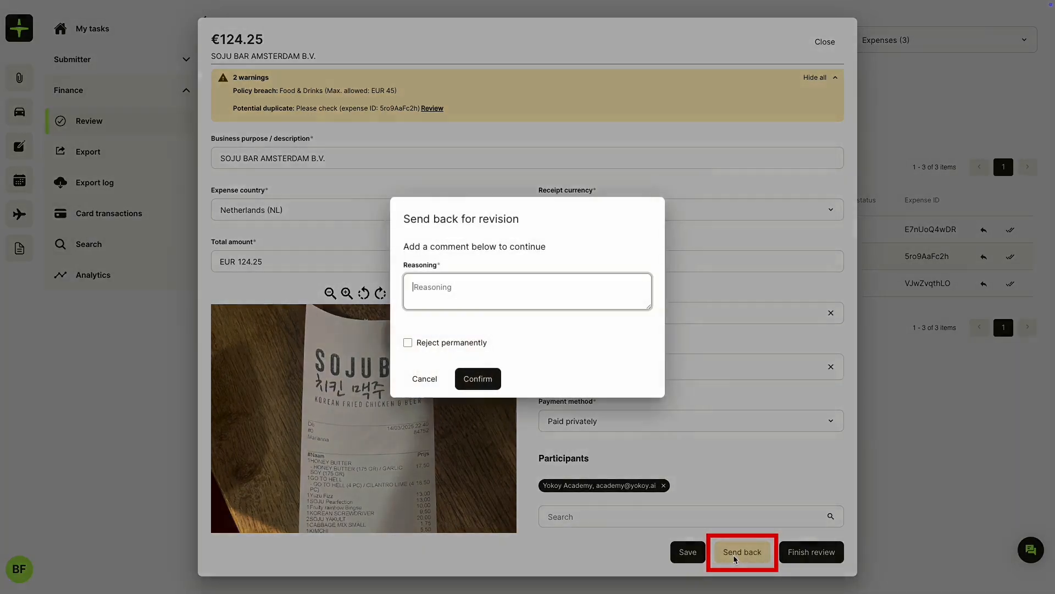
left_click(409, 348)
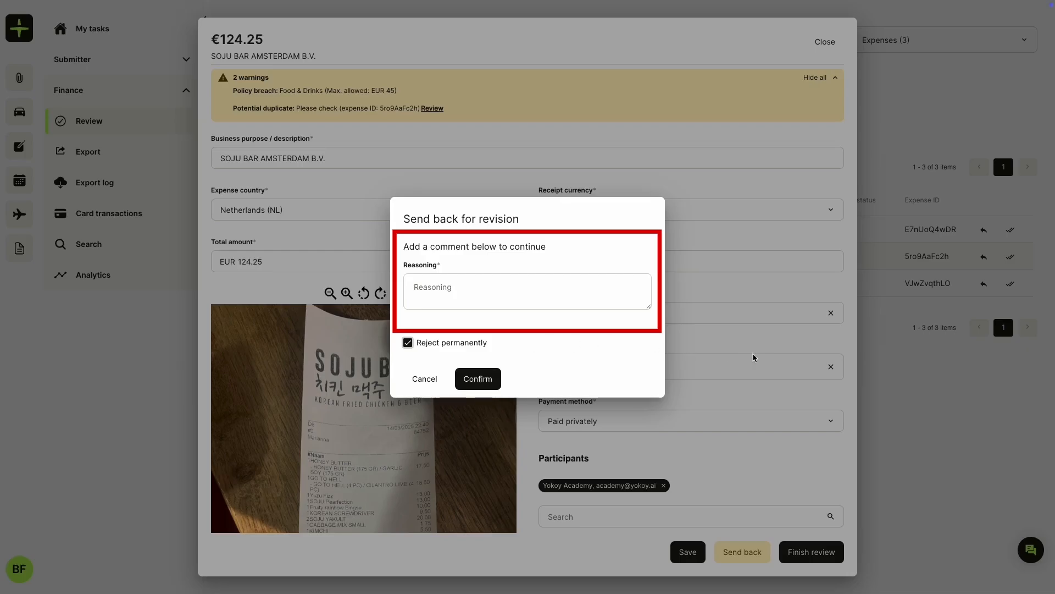
left_click(903, 402)
left_click(889, 401)
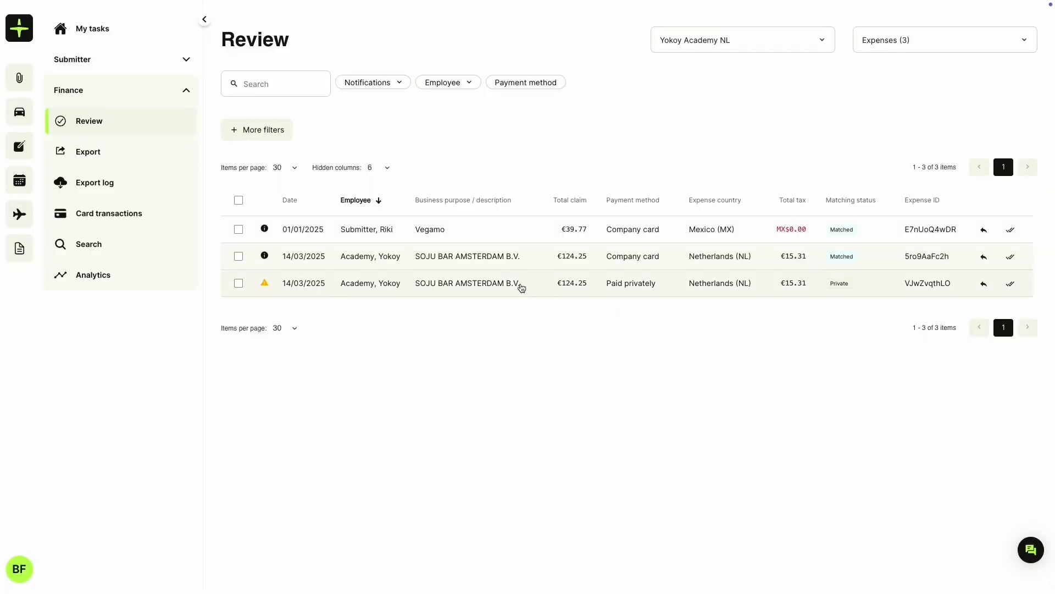
Open the SOJU BAR AMSTERDAM B.V. expense paid by company card and look at its send-back form.
left_click(494, 268)
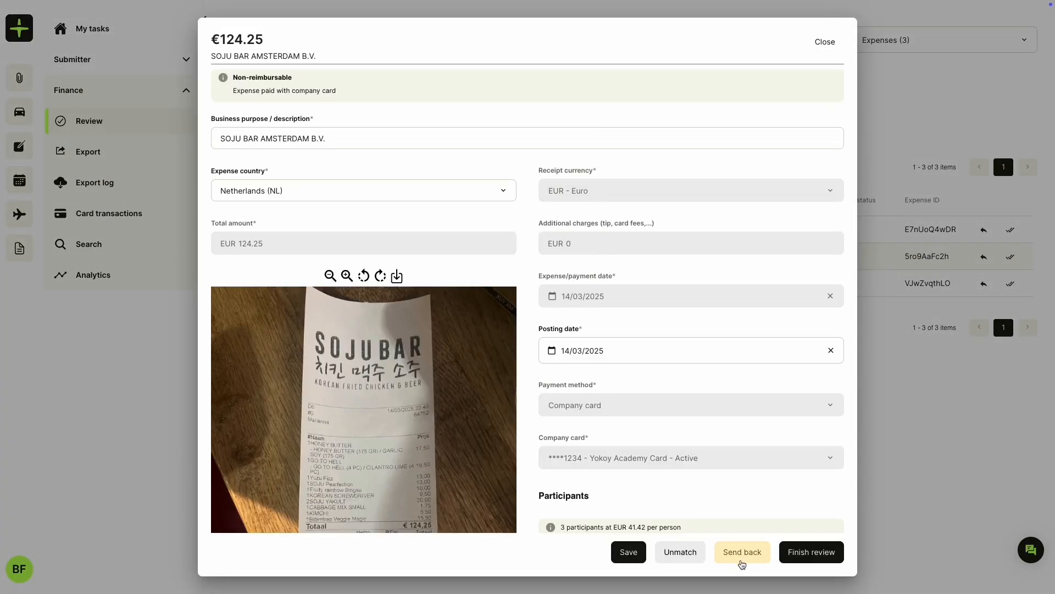
left_click(739, 554)
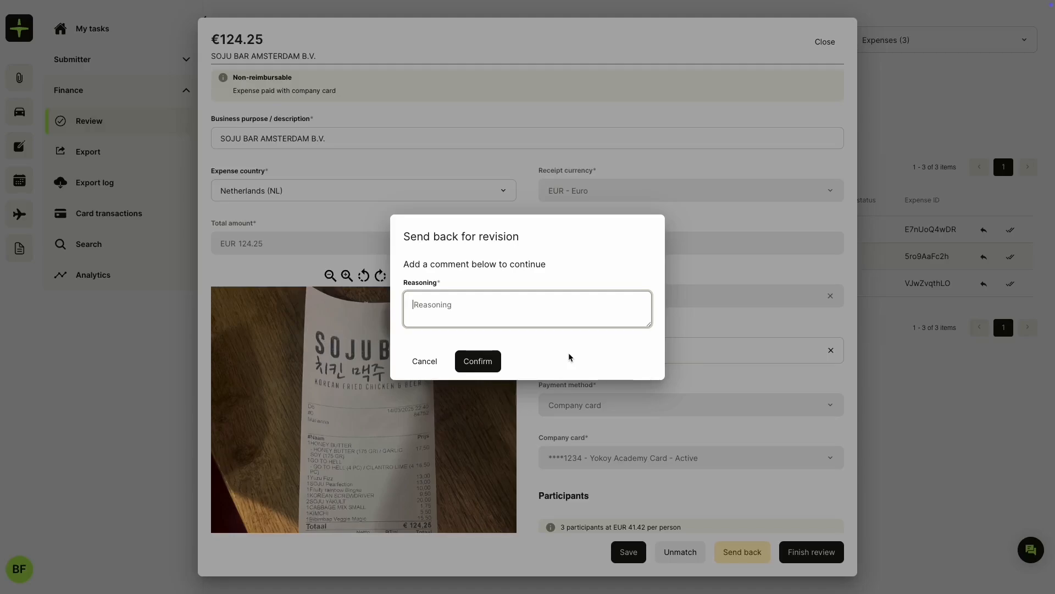
left_click(756, 333)
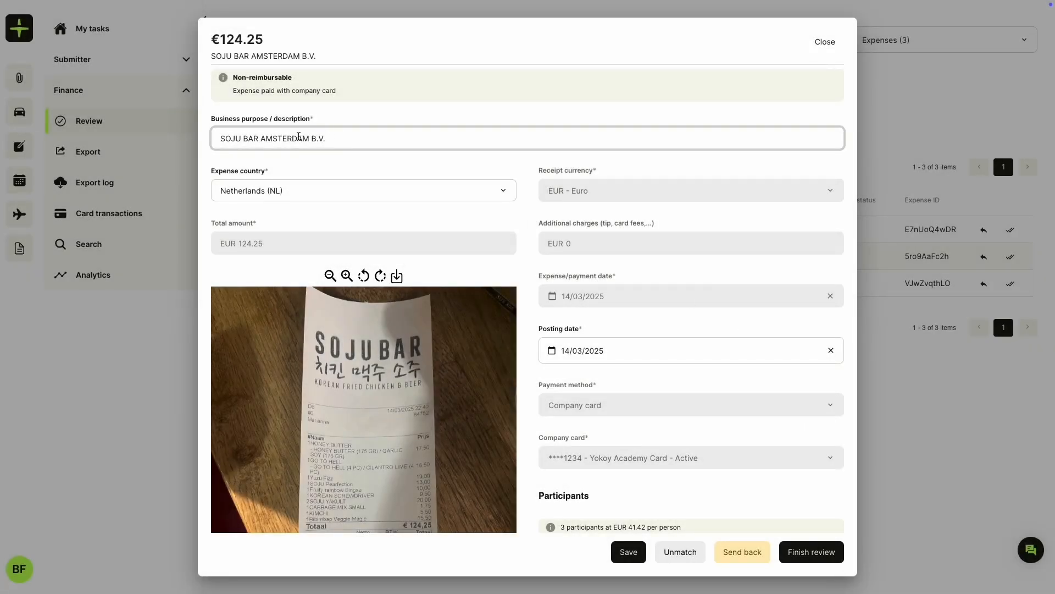
Examine the company card expense from its country field down to the matched transaction, and close it.
left_click(306, 195)
left_click(307, 195)
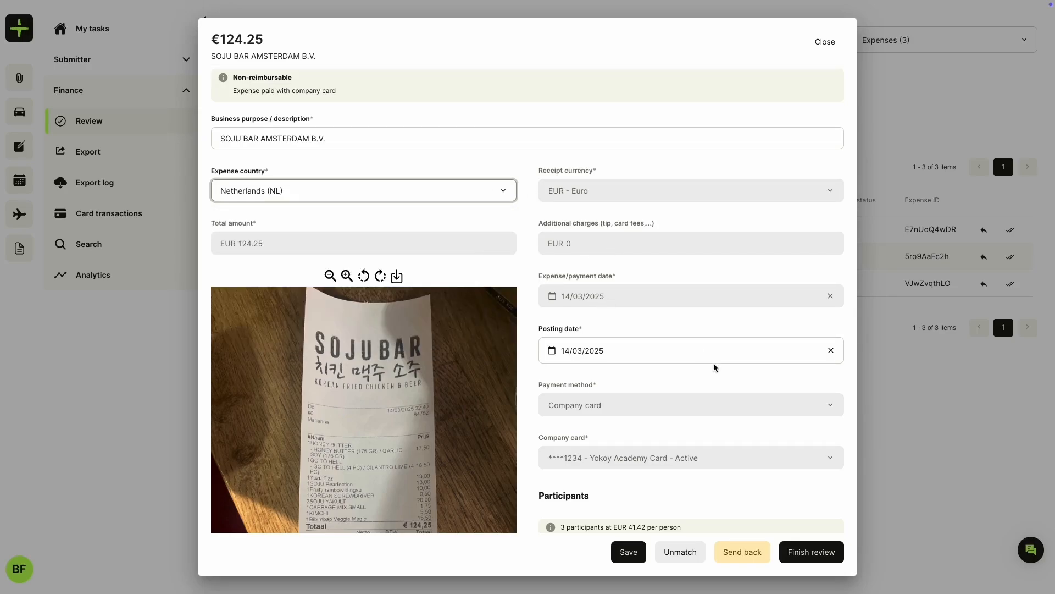
scroll(714, 367, "down", 1)
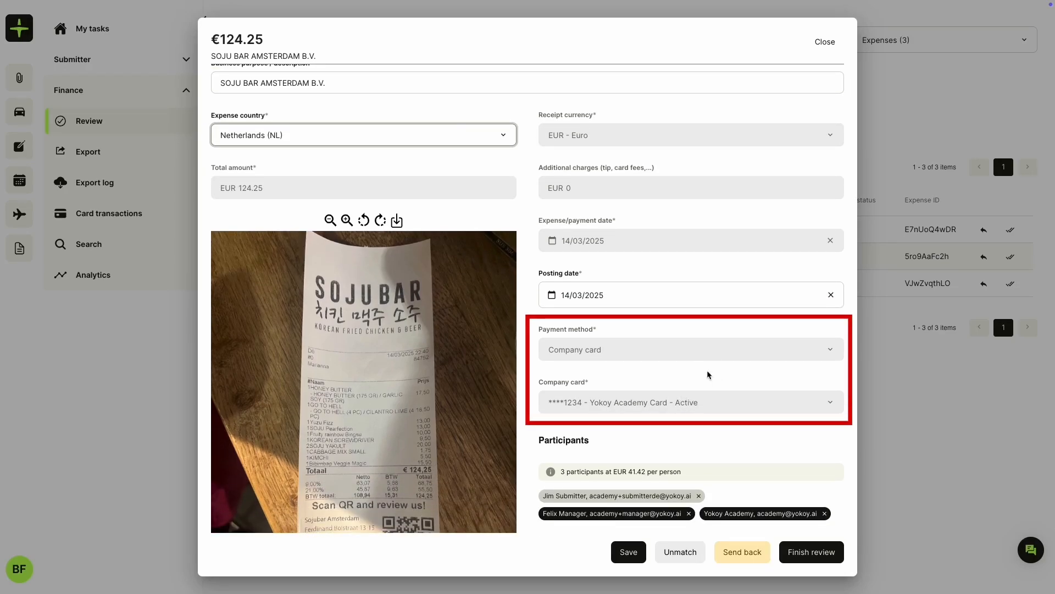
scroll(707, 375, "down", 10)
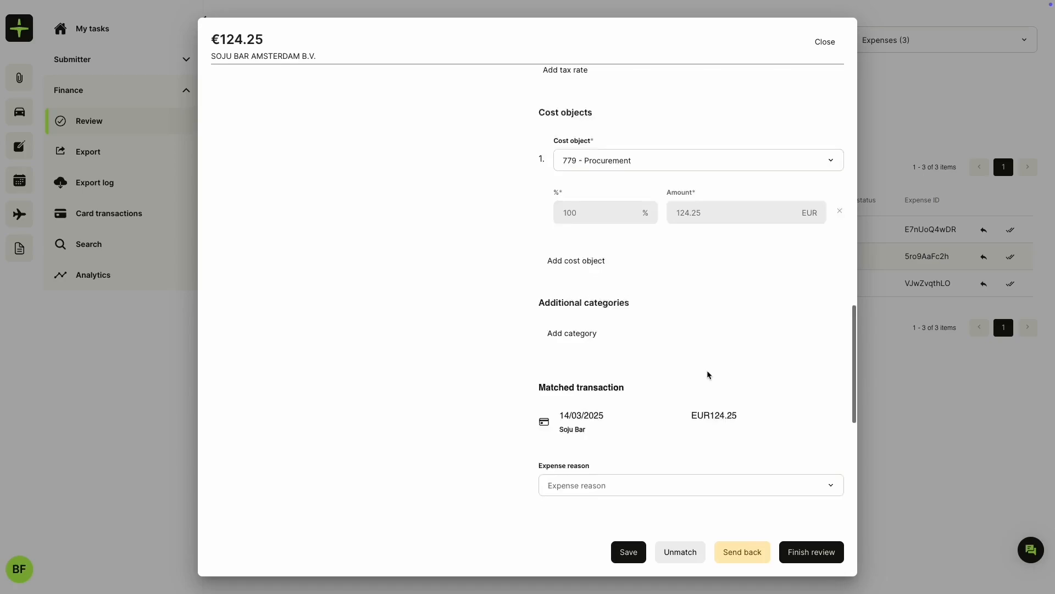
key("Escape")
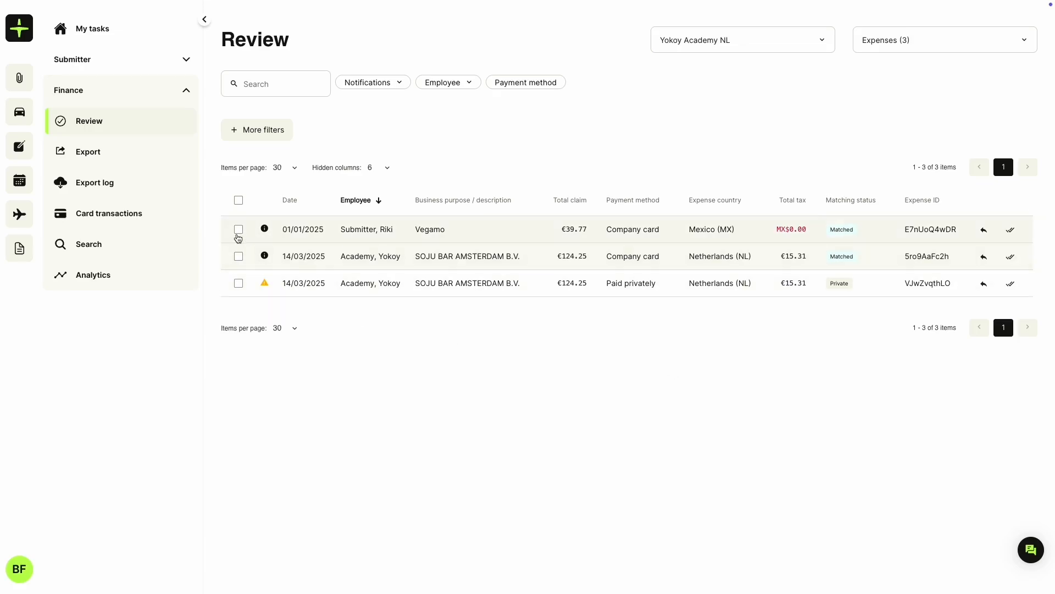
Select all expenses in the Review list for bulk actions and clear the selection.
left_click(239, 229)
left_click(238, 200)
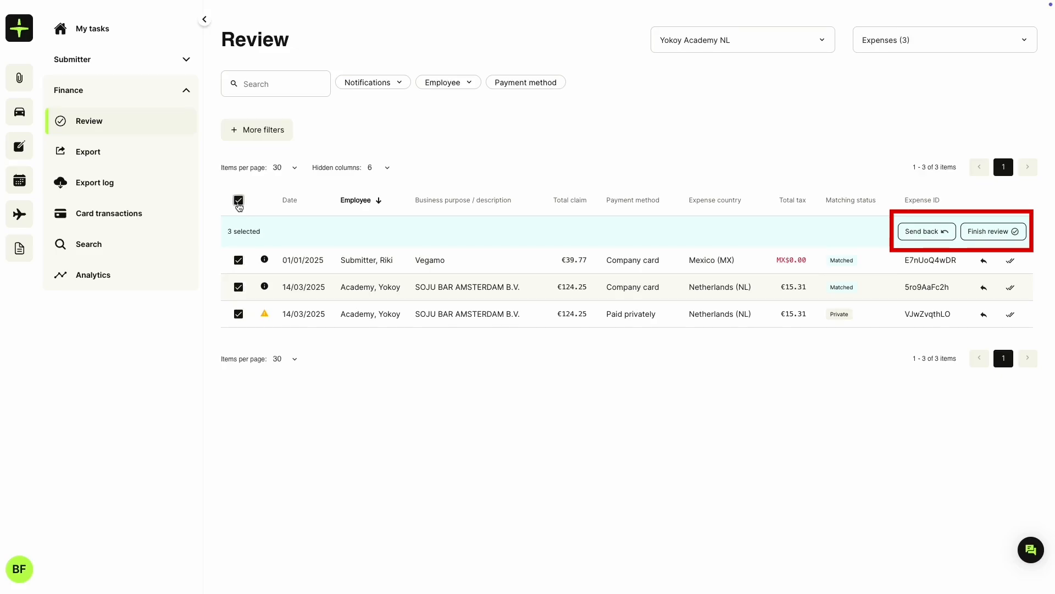
left_click(239, 201)
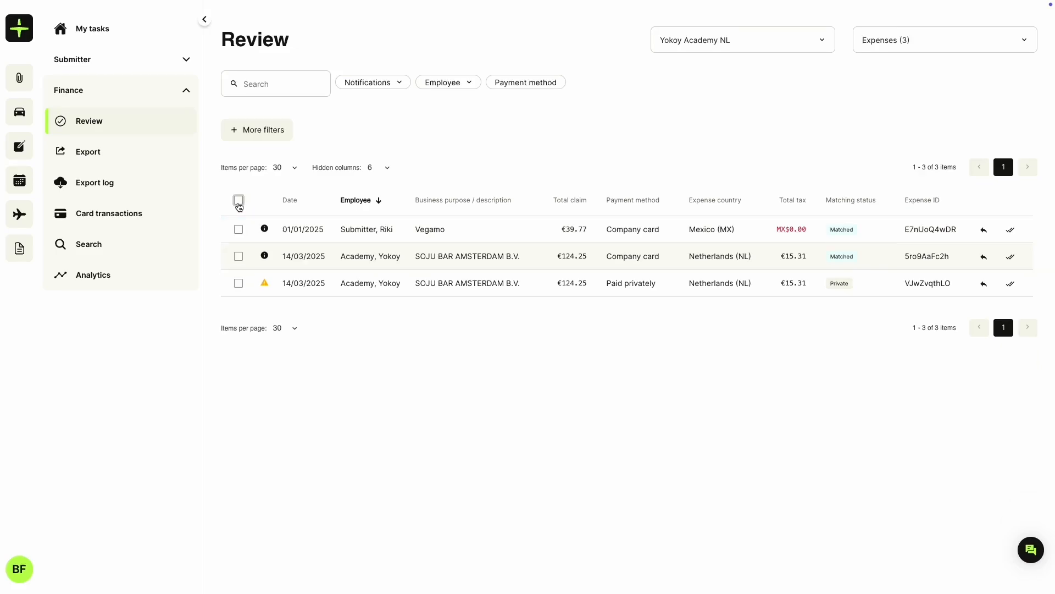
Sort the Review list by the notification column.
left_click(266, 197)
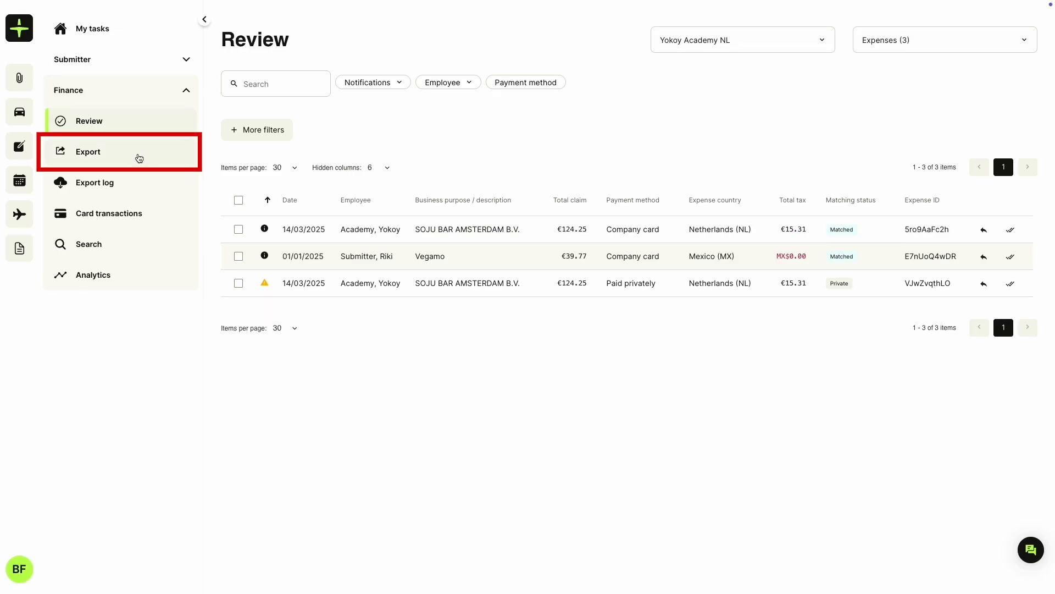
Start exporting the Daily Meal Allowance expense from the Export list with 01/05/2025 as earliest posting date.
left_click(139, 157)
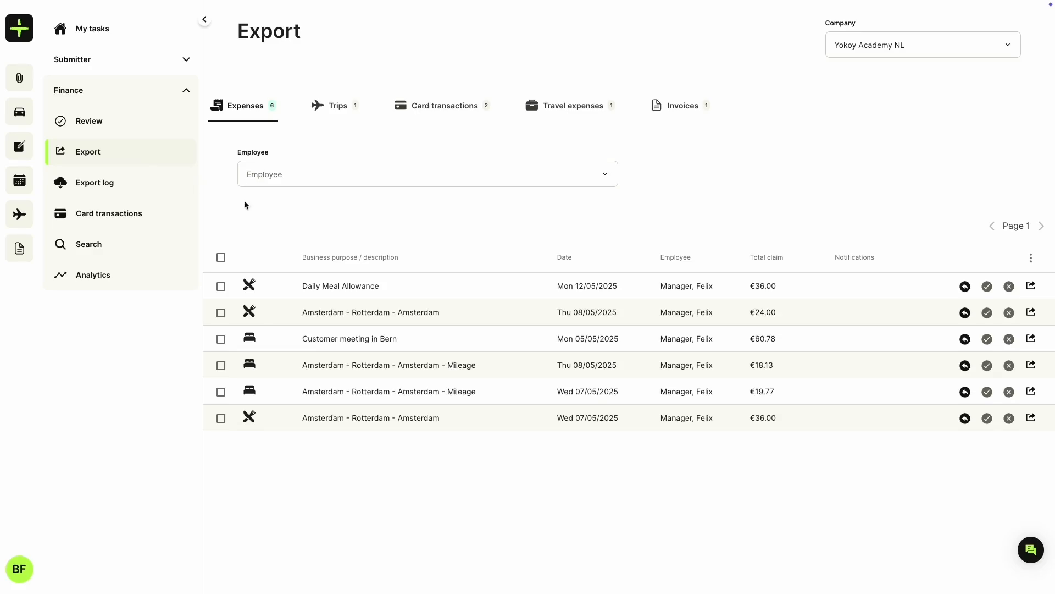
left_click(369, 294)
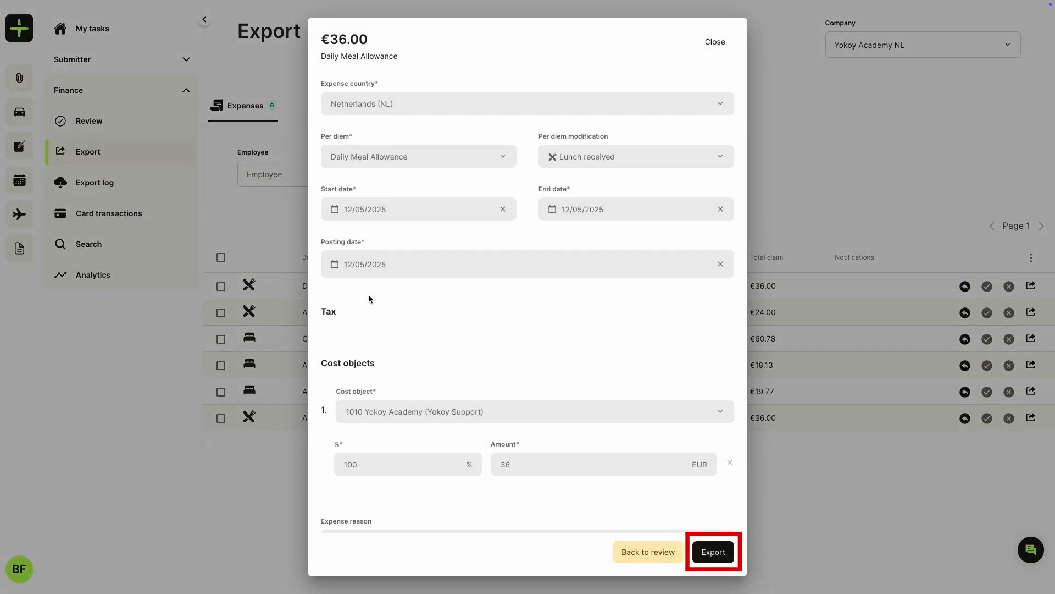
left_click(712, 559)
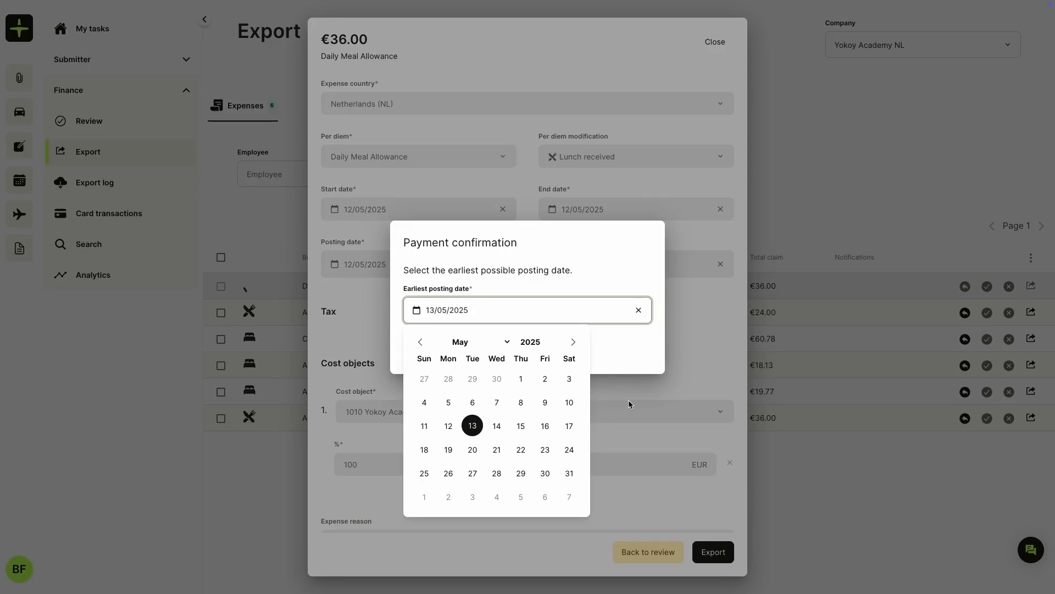
left_click(520, 381)
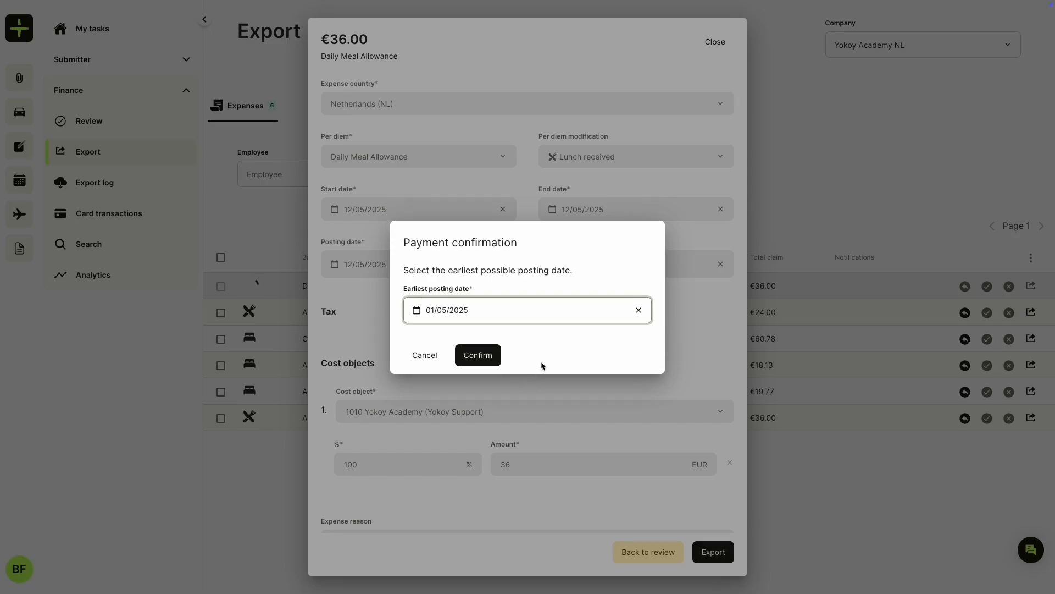
Try to confirm the export with 06/06/2025 as the earliest posting date.
left_click(506, 316)
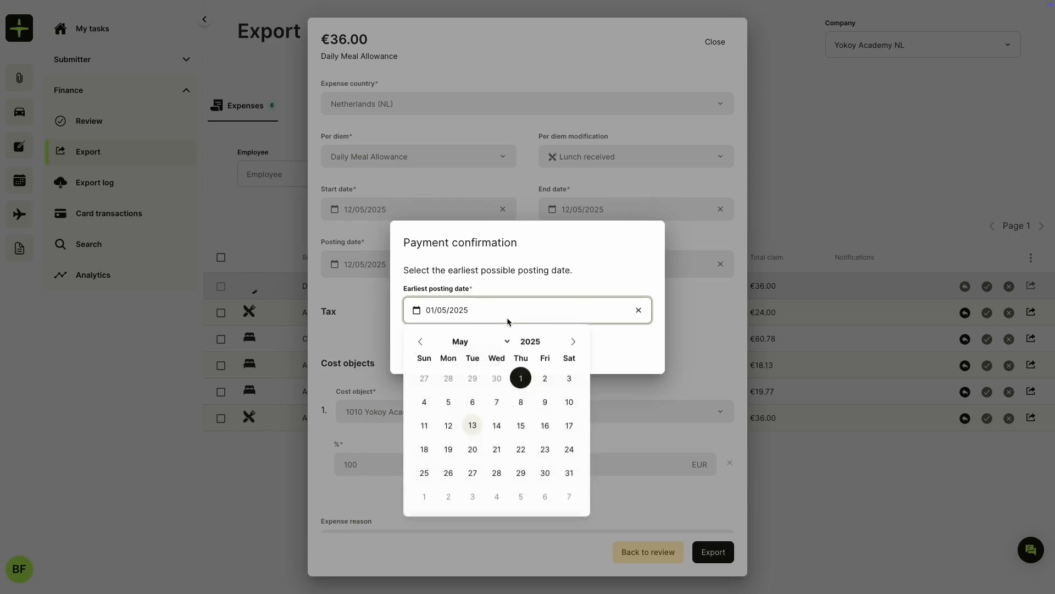
left_click(545, 497)
left_click(478, 354)
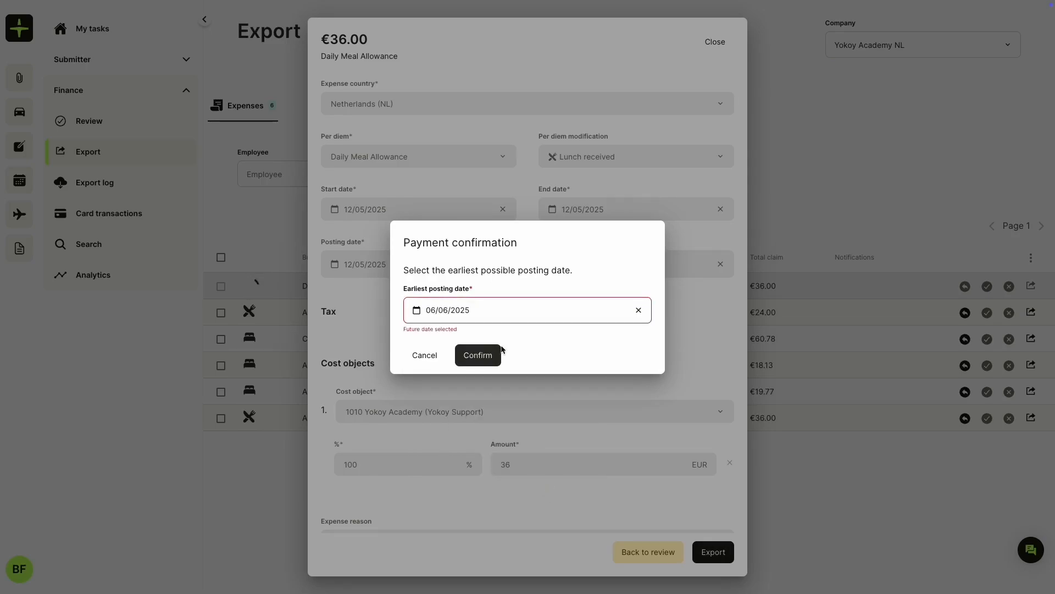
Set the earliest posting date to 01/05/2025 and confirm the Daily Meal Allowance export.
left_click(511, 314)
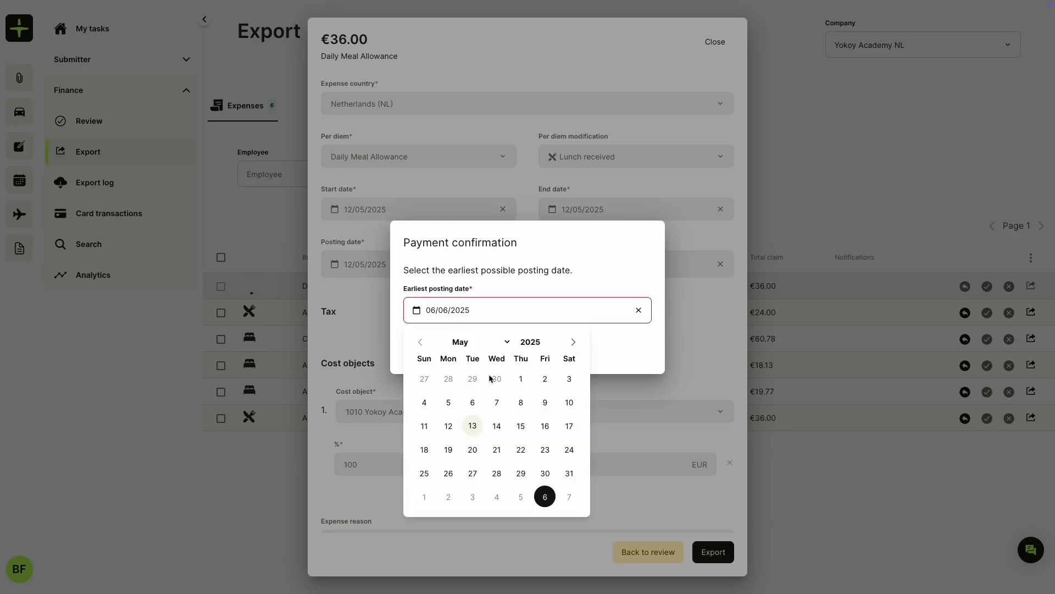
left_click(520, 379)
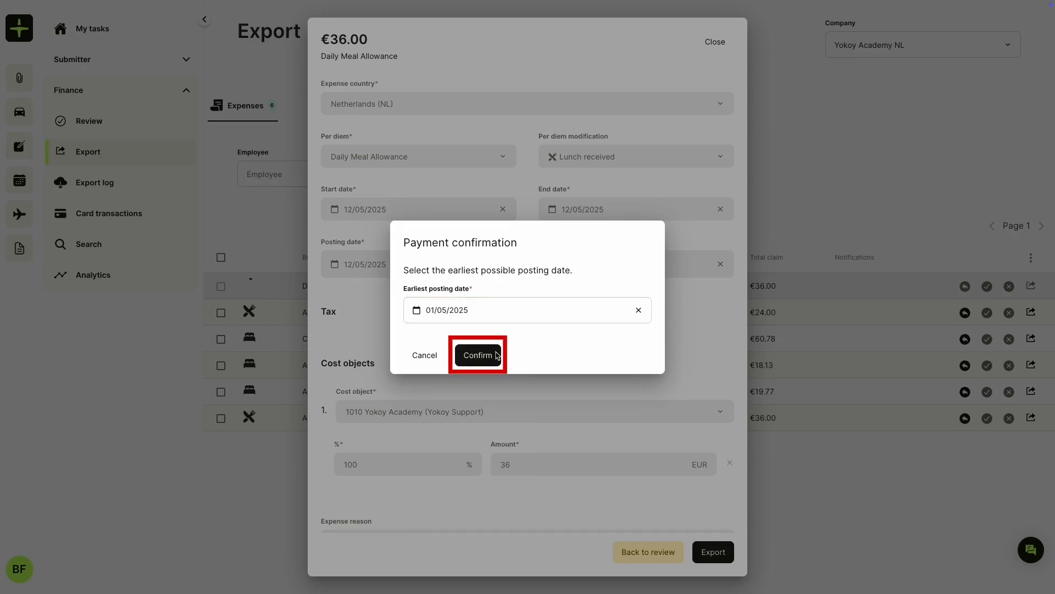
left_click(496, 355)
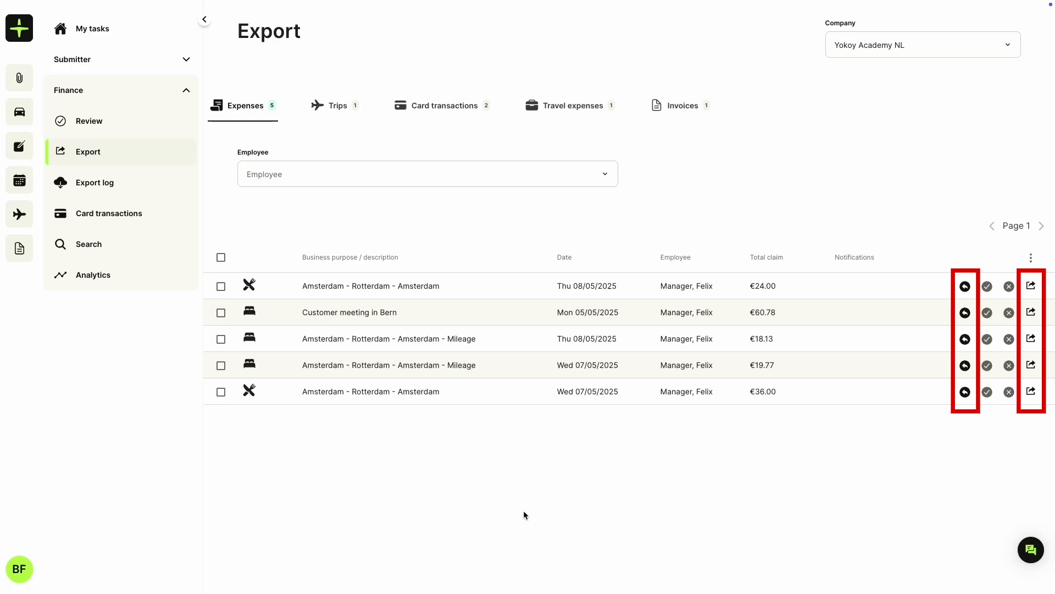
Select all expenses in the Export list to bring up the bulk actions and clear the selection.
left_click(221, 391)
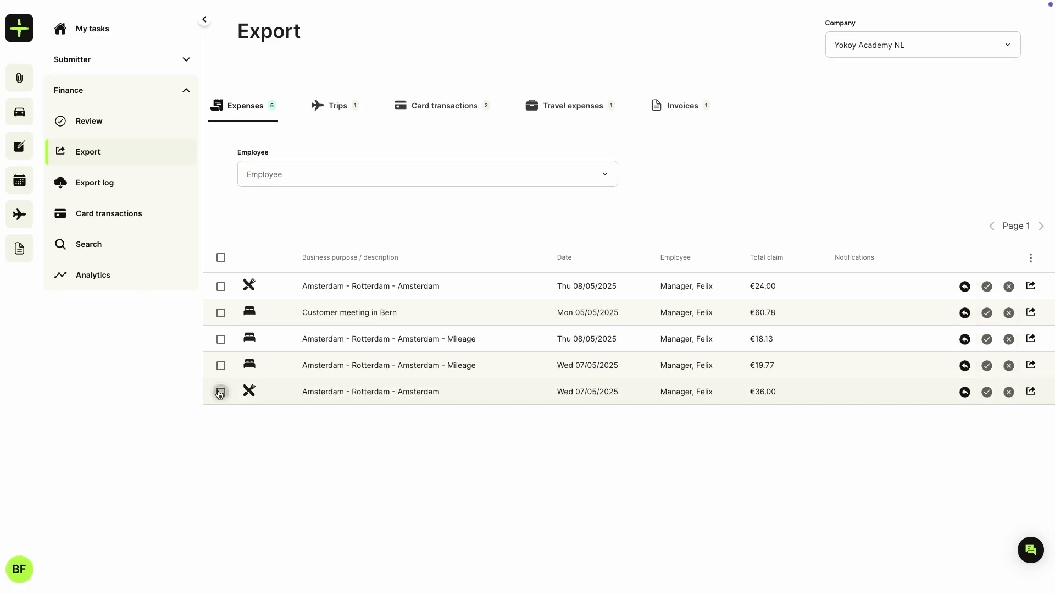
left_click(221, 364)
left_click(221, 258)
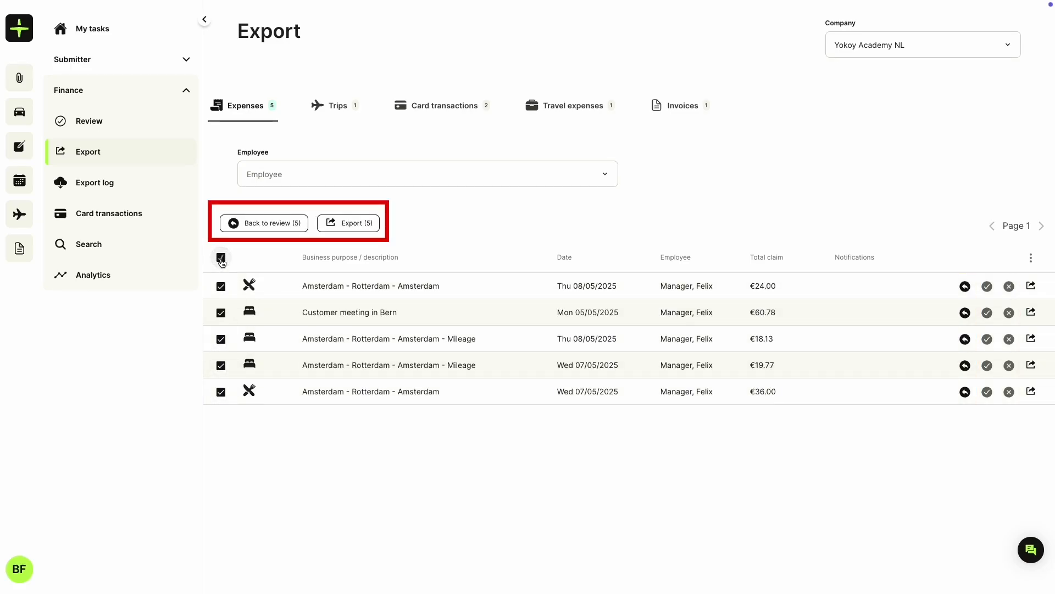
left_click(221, 257)
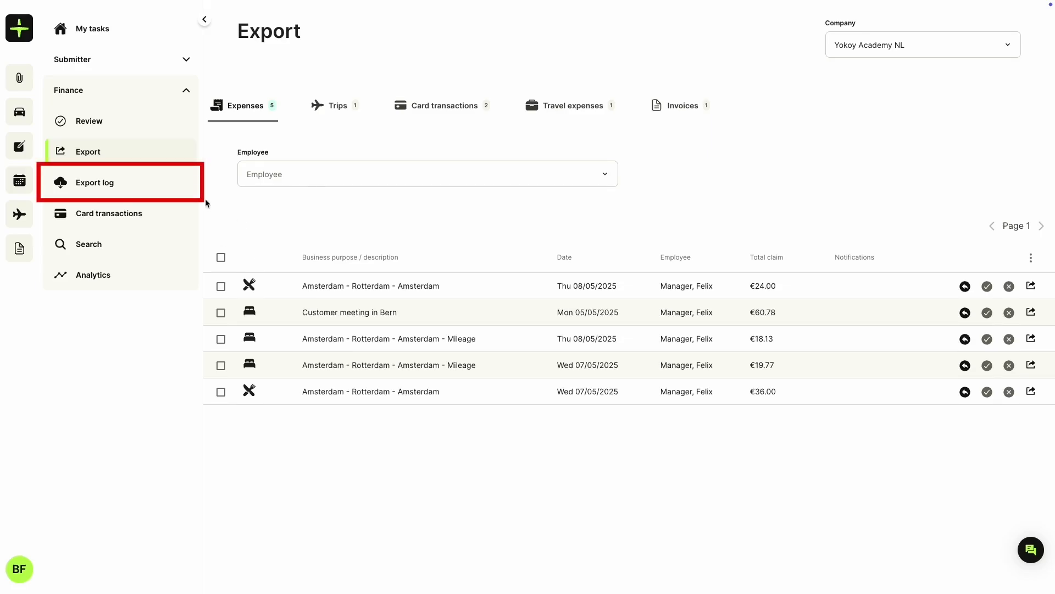
View the files generated by the most recent export in the Export log.
left_click(134, 188)
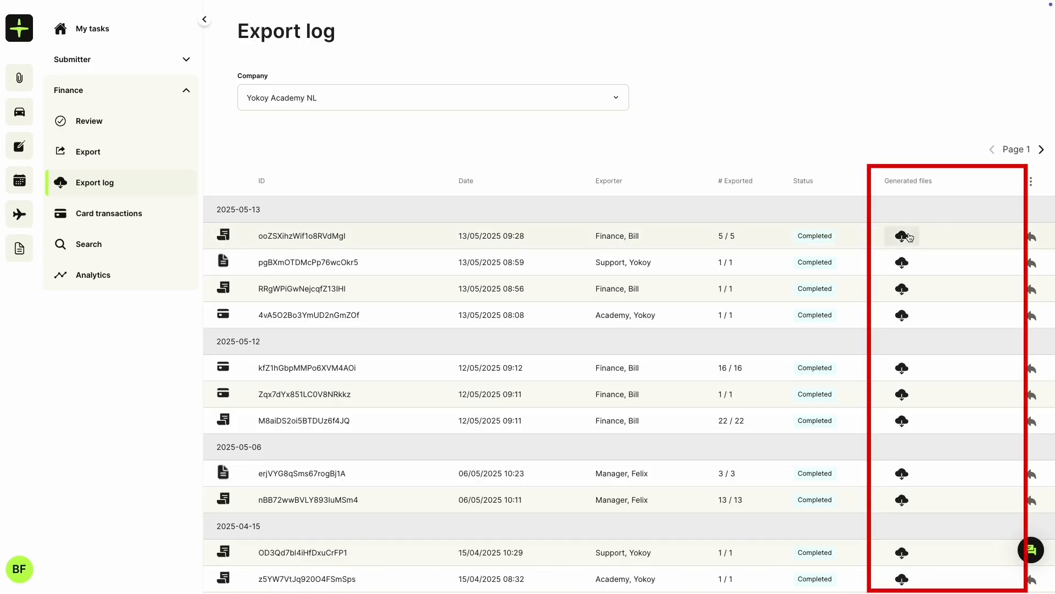
left_click(903, 237)
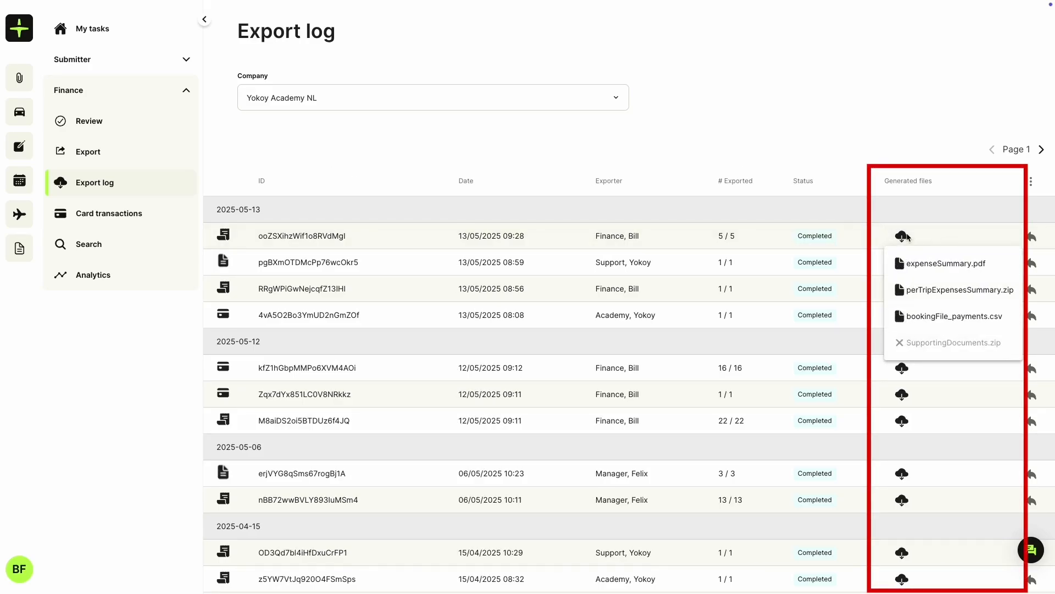
left_click(924, 193)
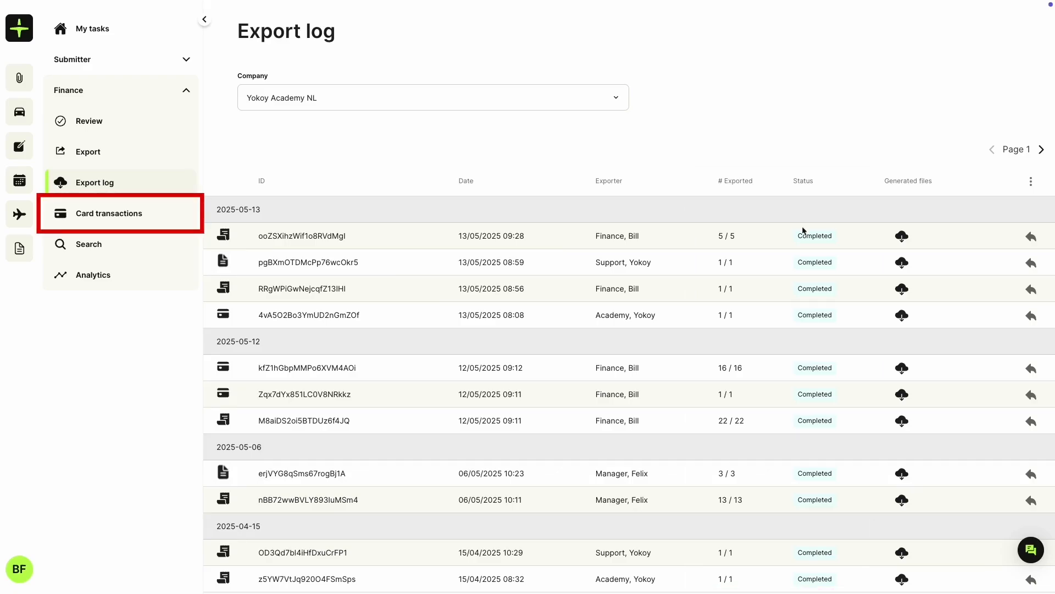
Open the card transactions overview and view the card statement upload form and the Status filter options.
left_click(146, 218)
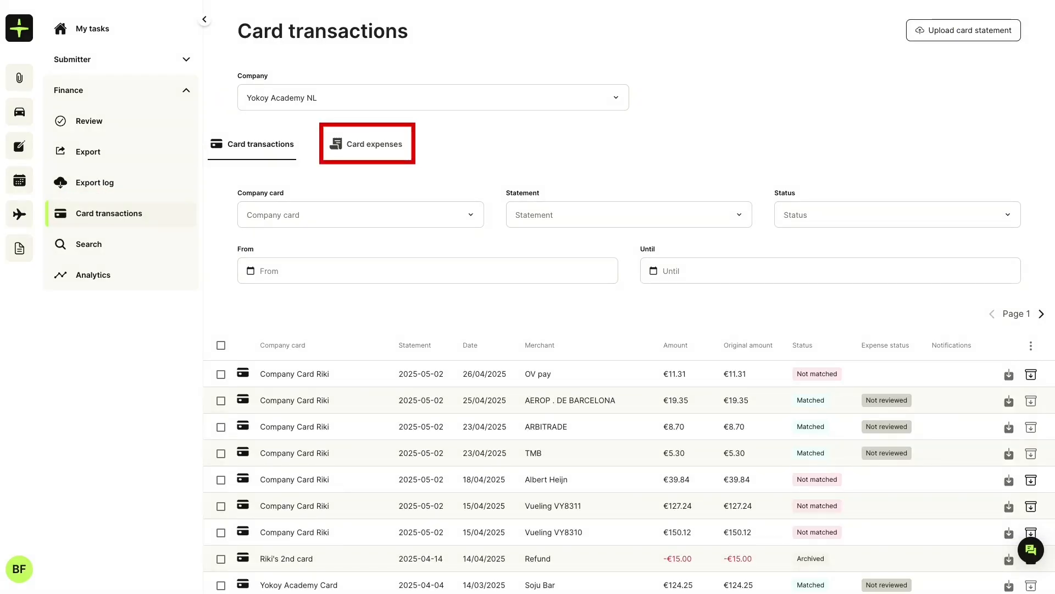
left_click(942, 37)
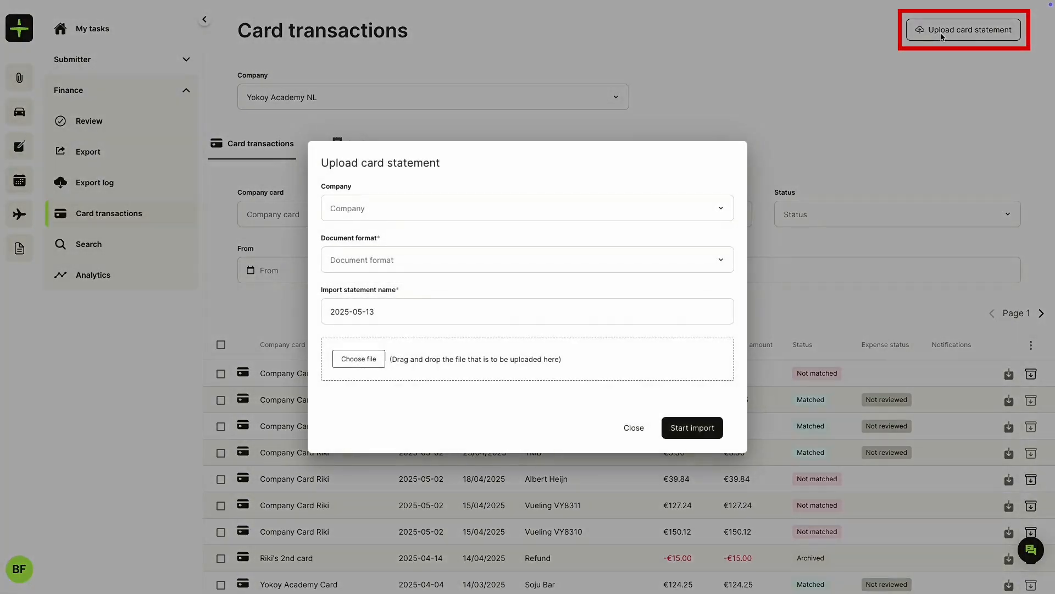
left_click(769, 137)
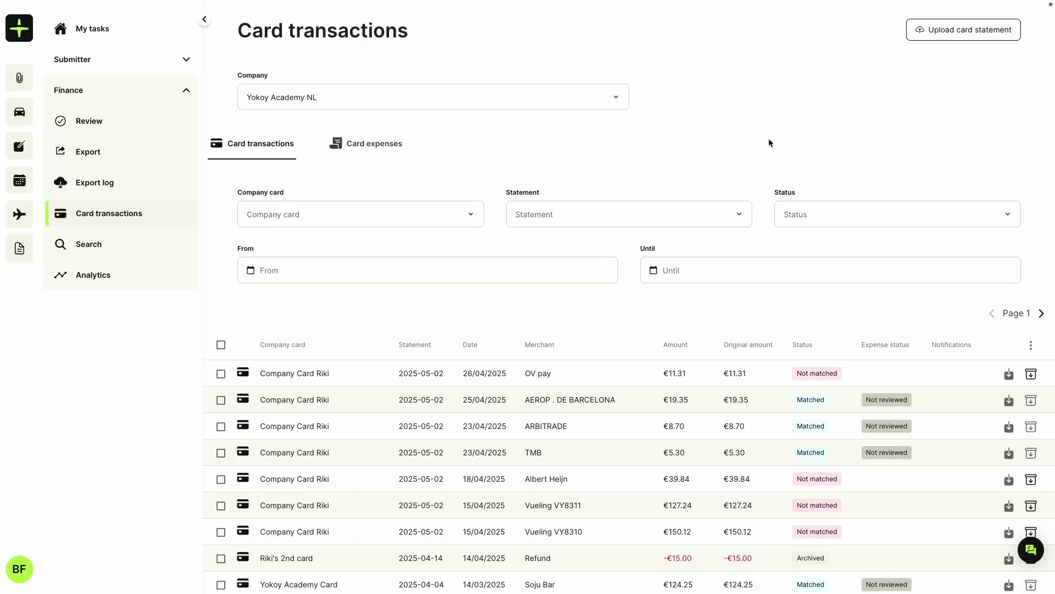
left_click(825, 214)
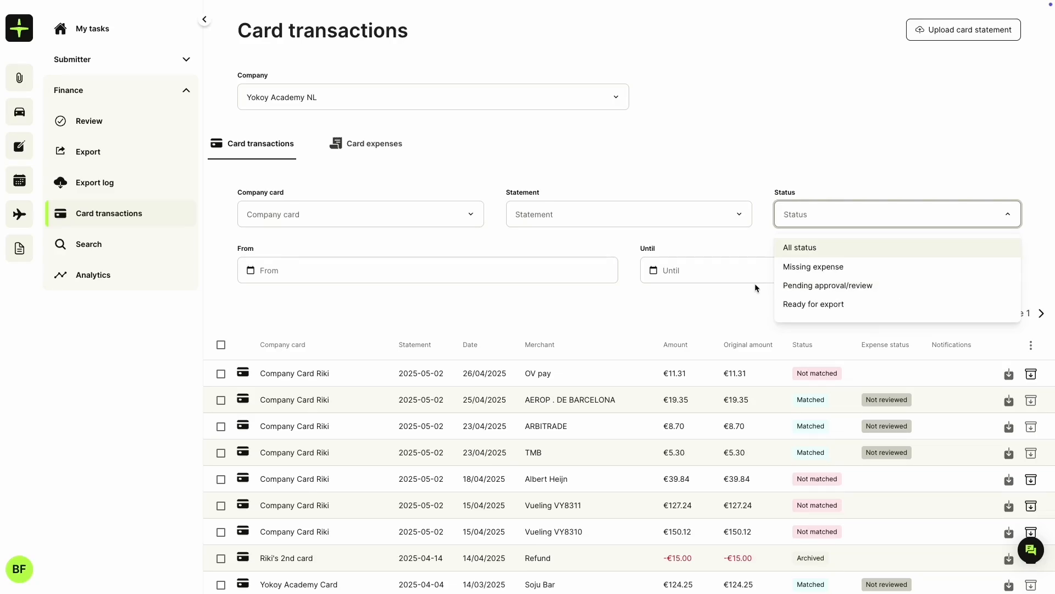
Filter the card expenses by the matched status Not matched.
left_click(391, 150)
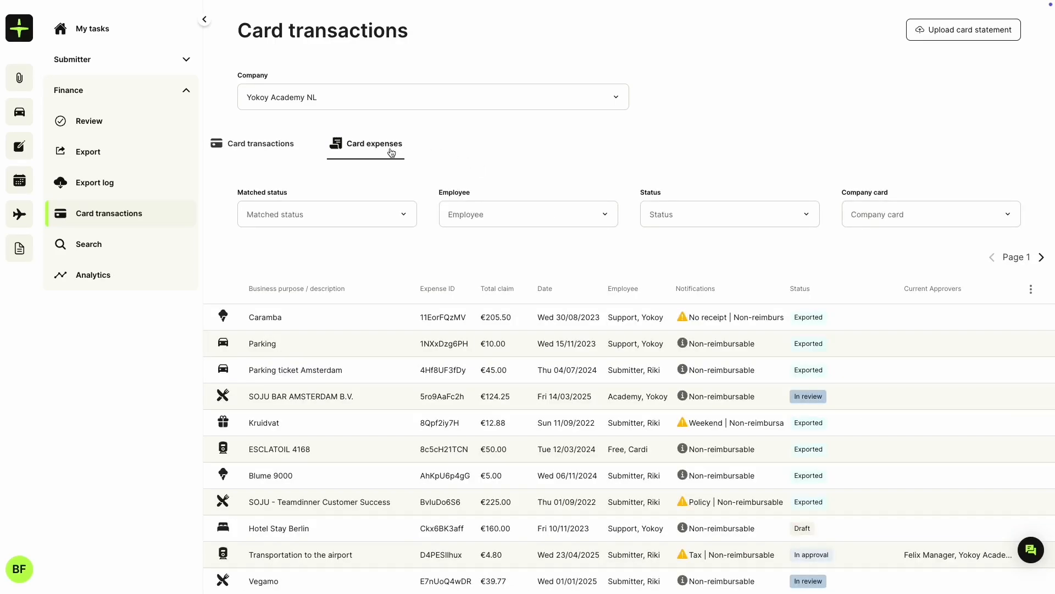
left_click(365, 215)
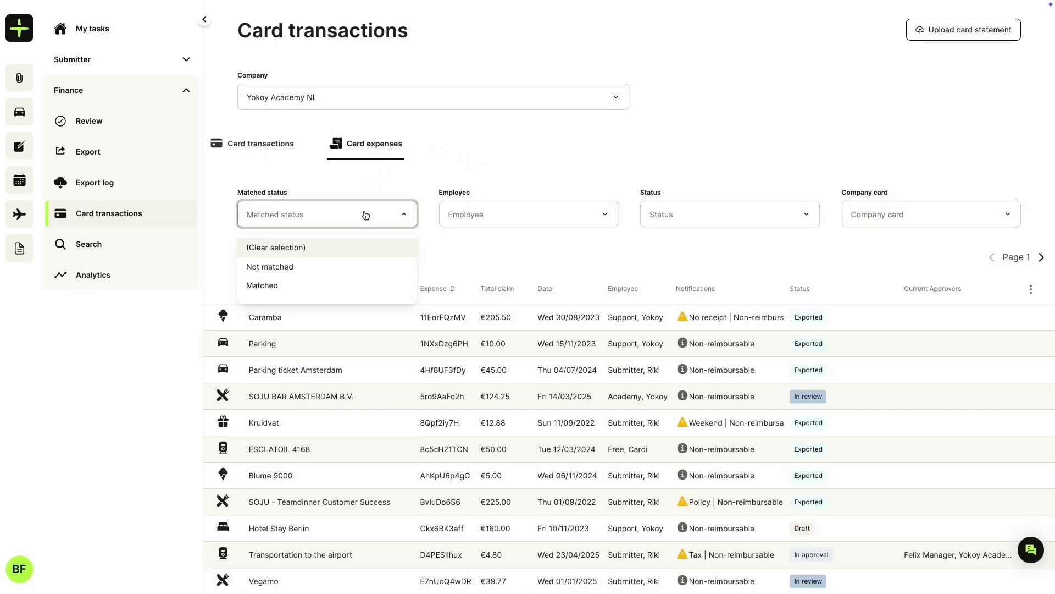
left_click(357, 271)
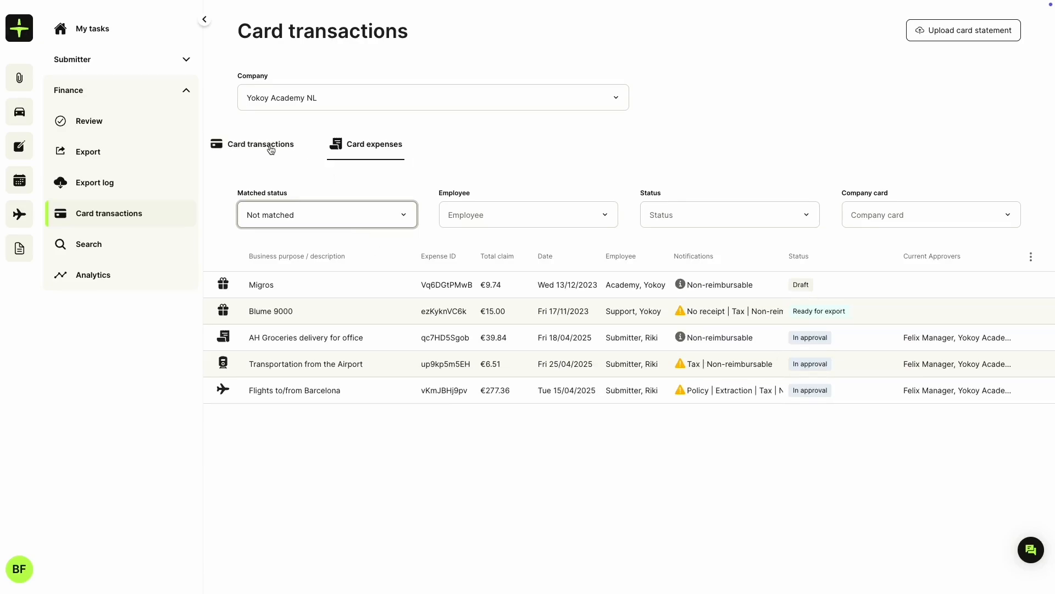
View the ARBITRADE card transaction's details and preview its matched expense.
left_click(271, 149)
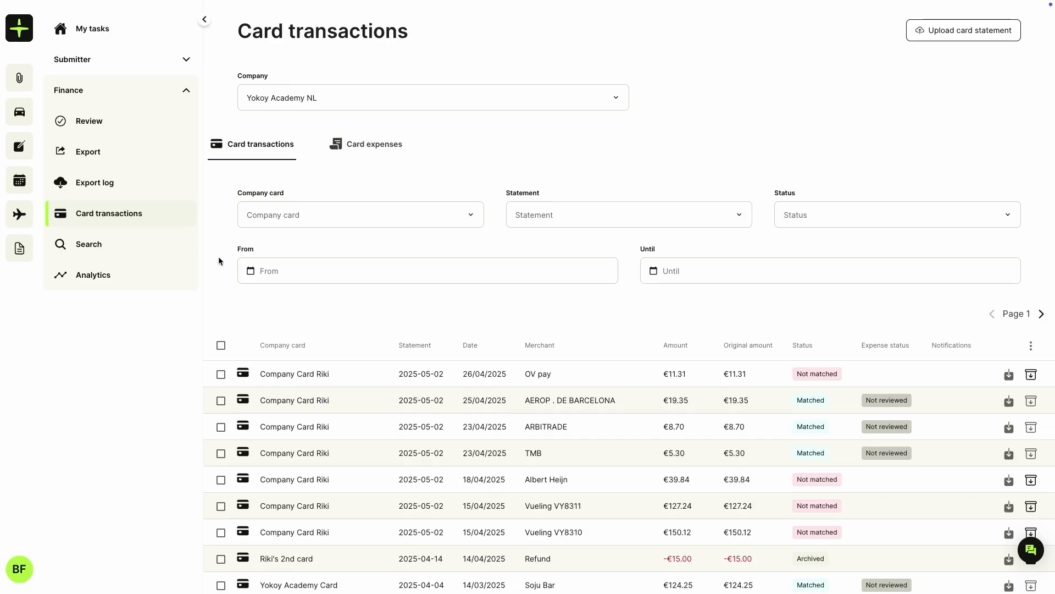
left_click(358, 432)
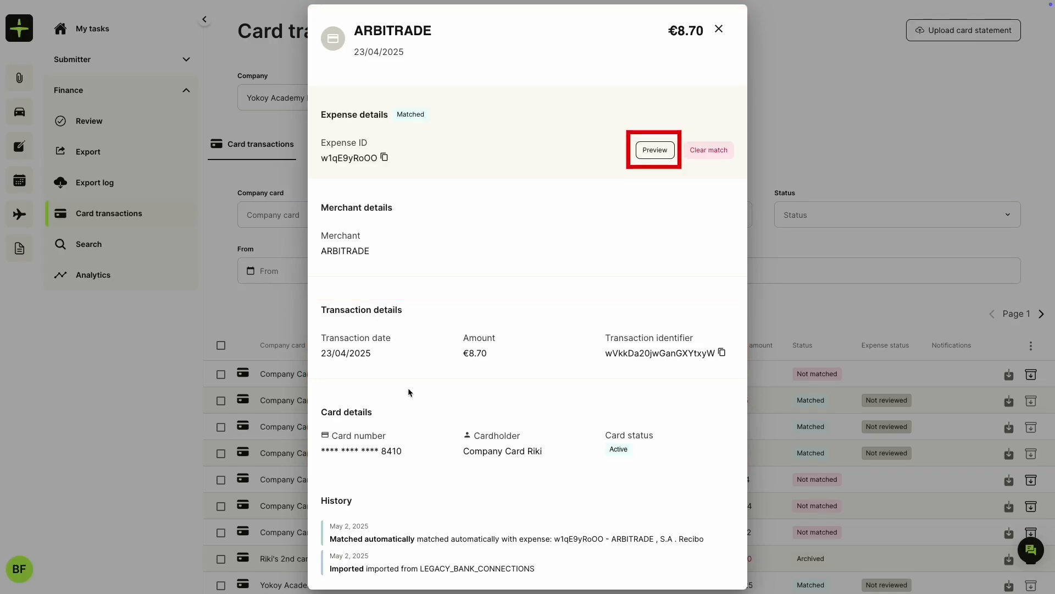
left_click(651, 150)
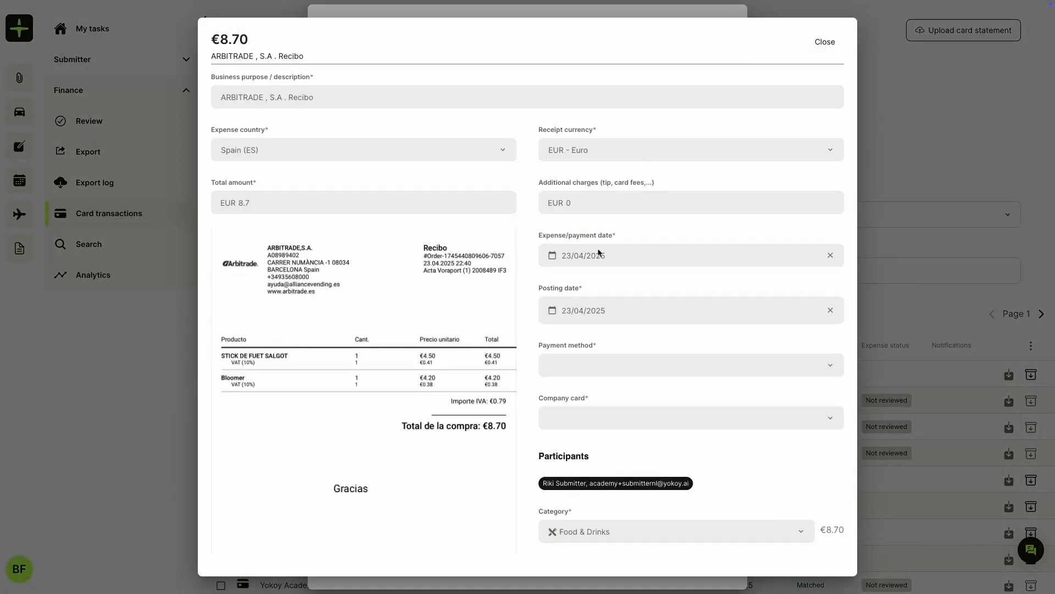
left_click(824, 42)
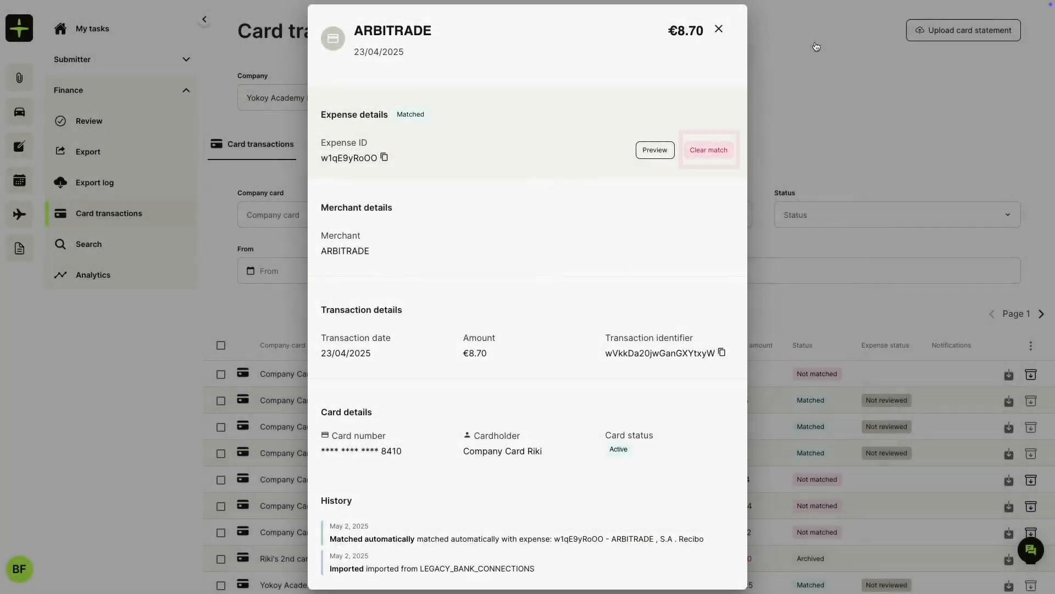
left_click(773, 122)
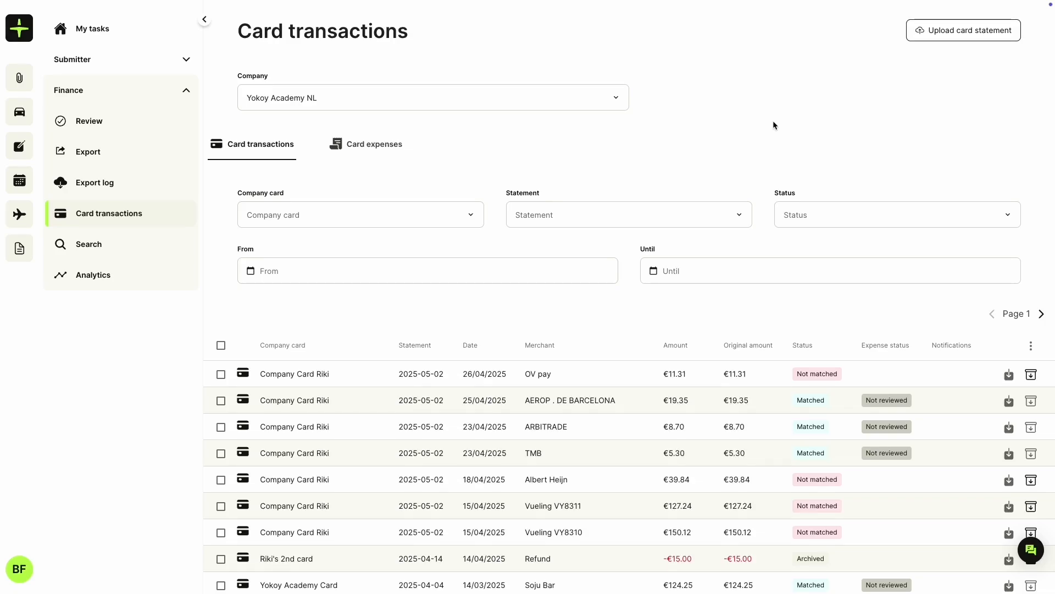
Start matching the Vueling VY8311 transaction in the Expense Matcher and add Vueling VY8310 to the selection.
left_click(346, 504)
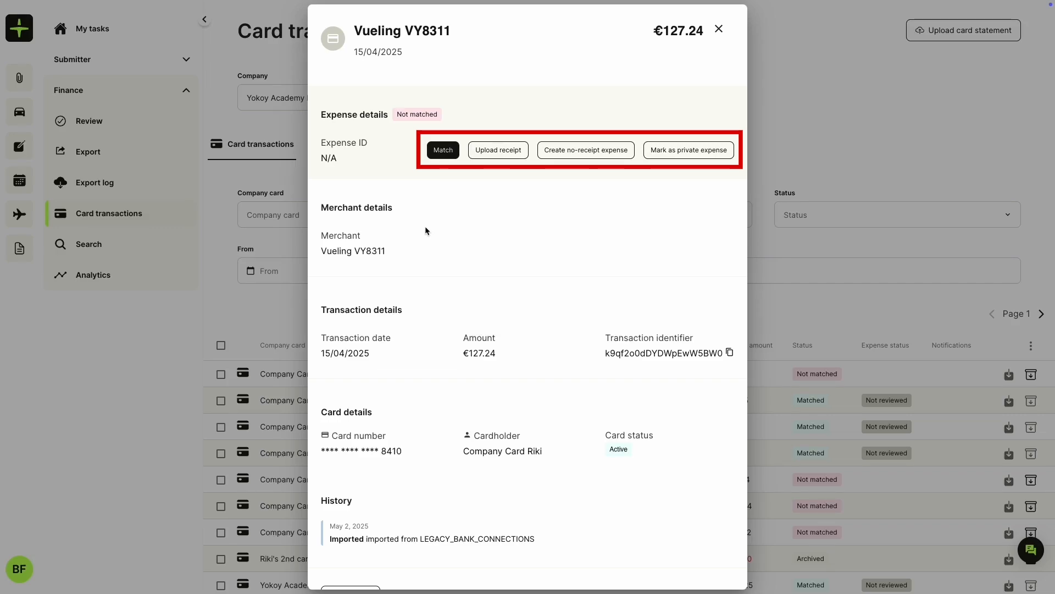
left_click(442, 150)
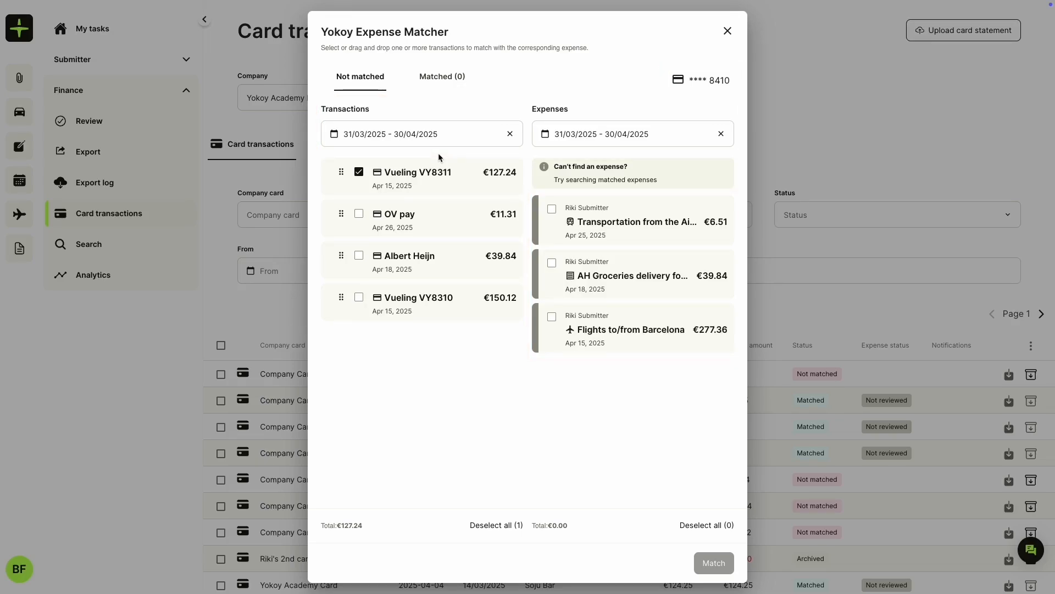
left_click(359, 298)
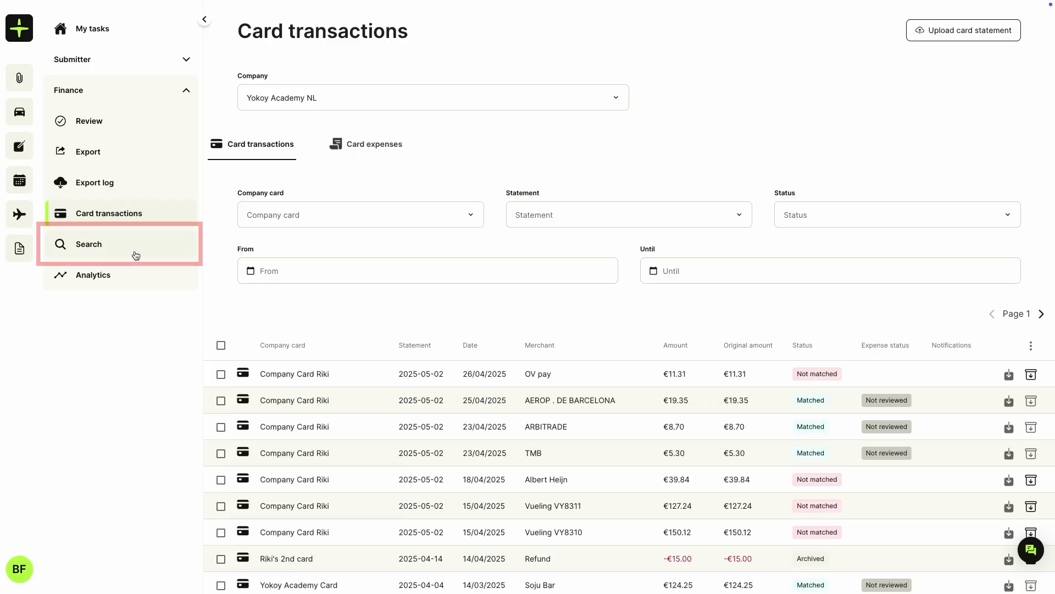
Open the single expenses search and examine the €60.00 Daily Meal Allowance draft.
left_click(137, 254)
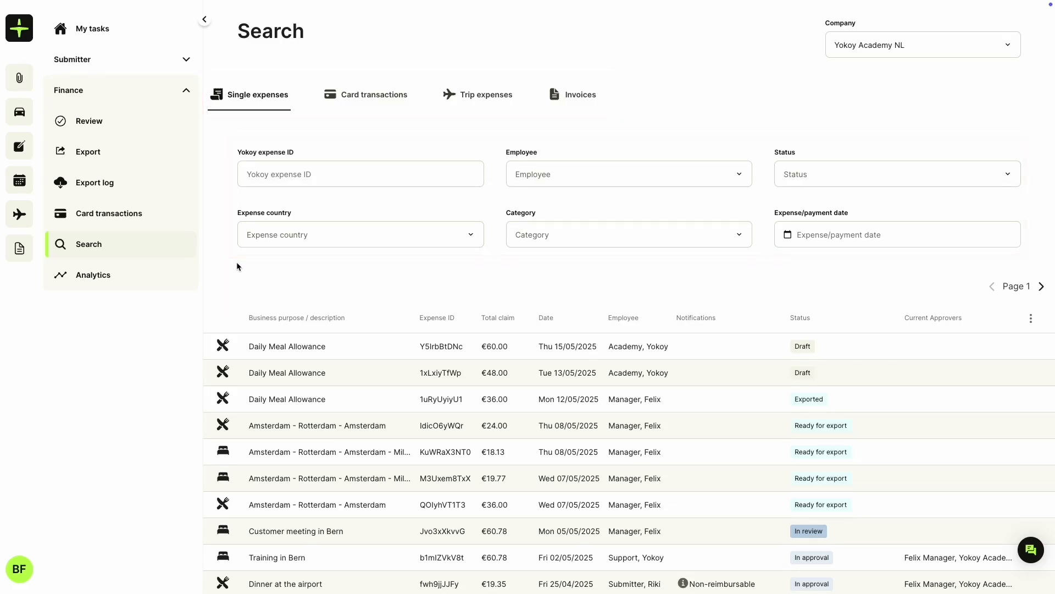
left_click(326, 346)
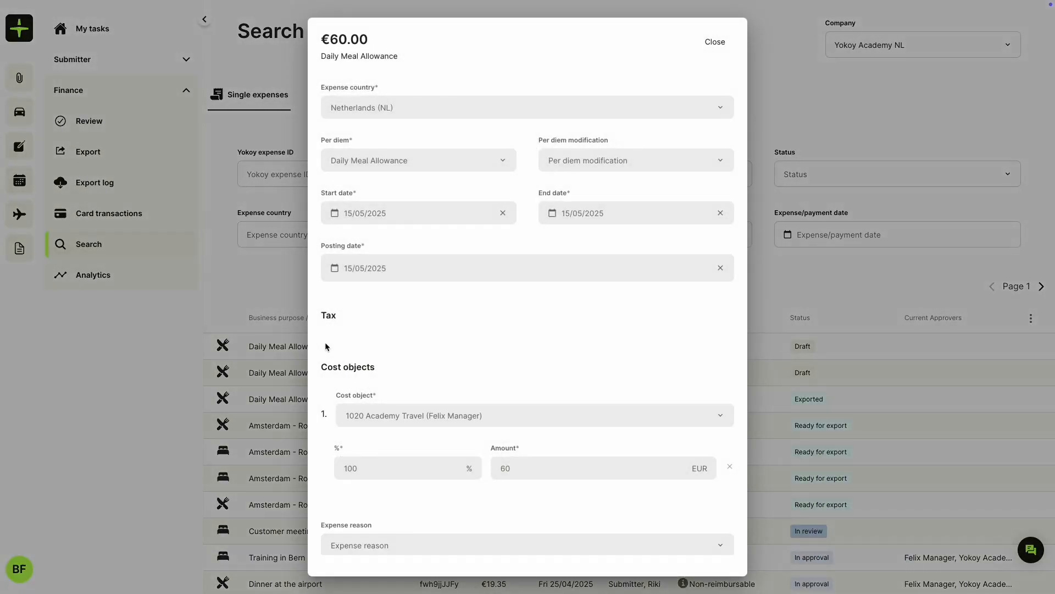
scroll(408, 296, "down", 2)
scroll(407, 297, "up", 2)
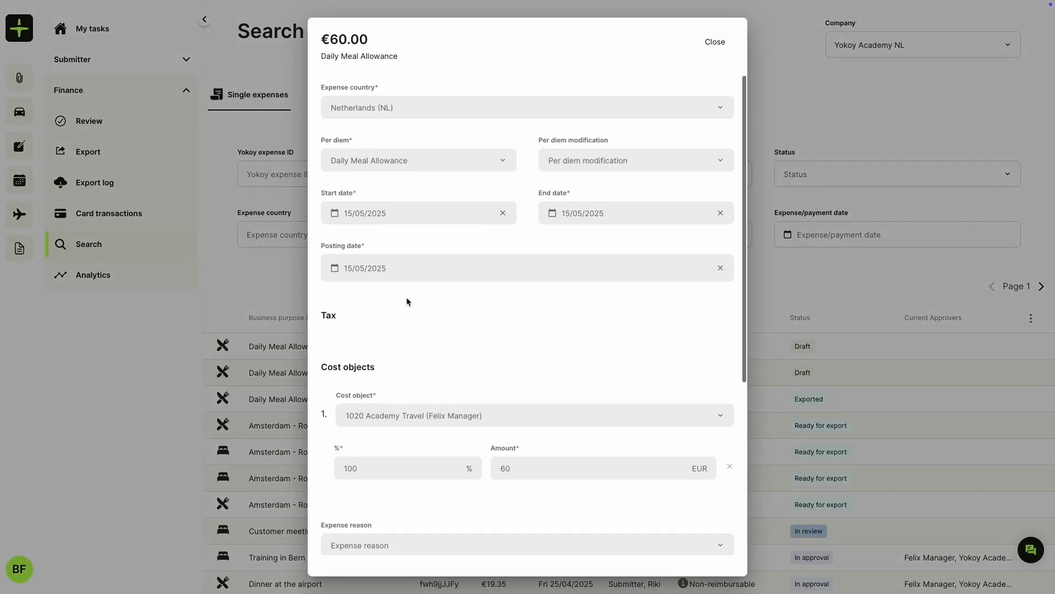
left_click(256, 305)
Check the details of the Customer meeting in Bern, the €19.77 Amsterdam - Rotterdam mileage and the exported Daily Meal Allowance expenses.
left_click(354, 532)
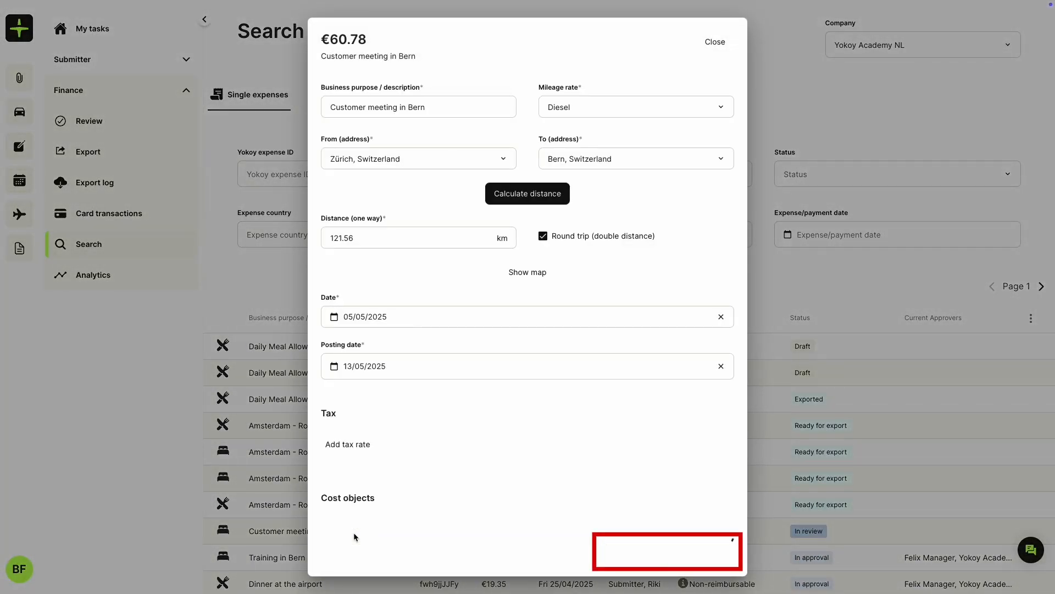
left_click(190, 506)
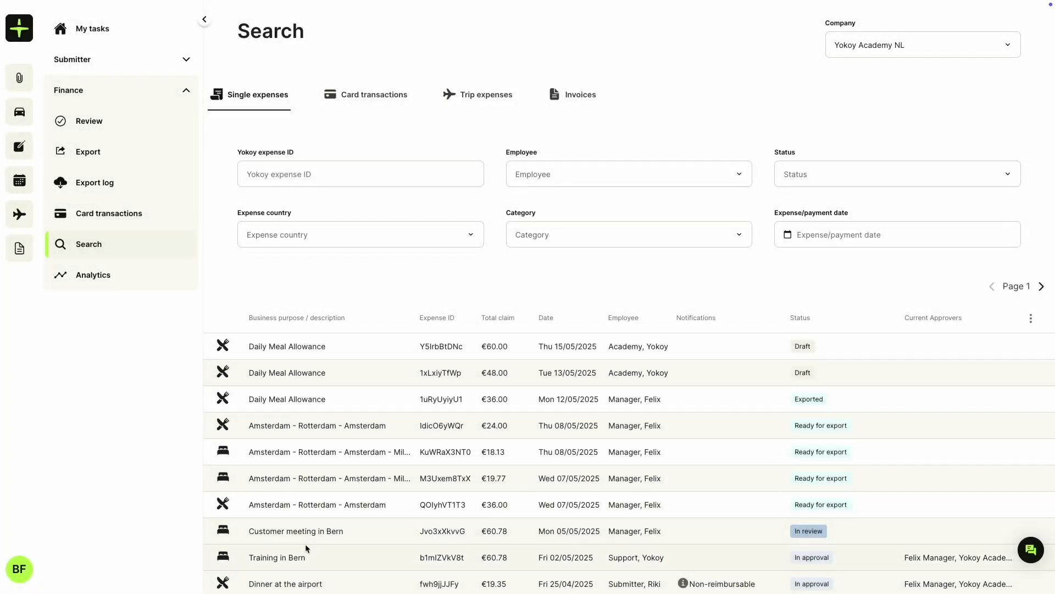
left_click(316, 480)
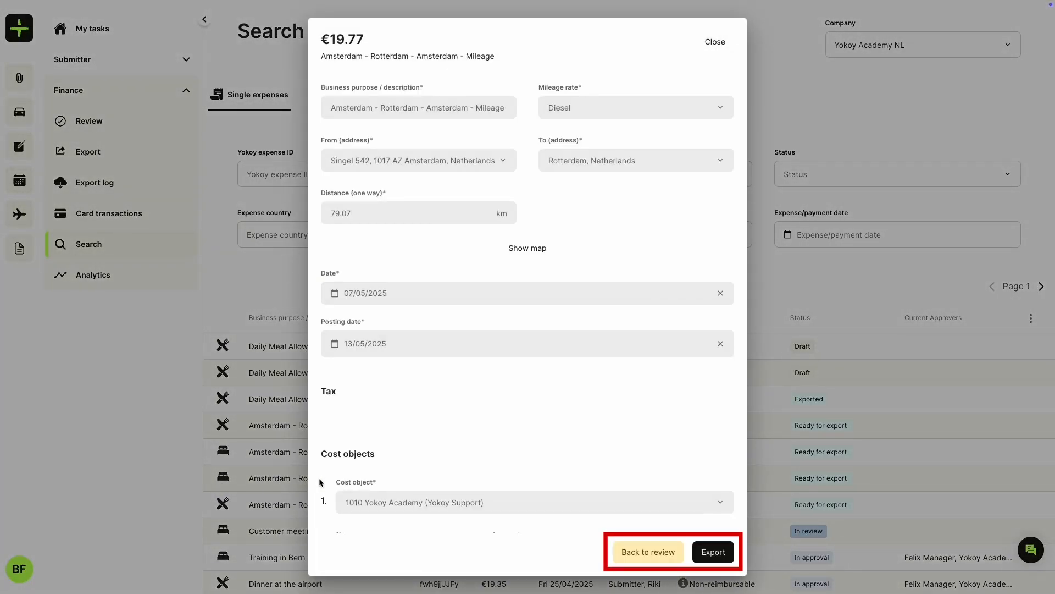
left_click(279, 464)
left_click(314, 395)
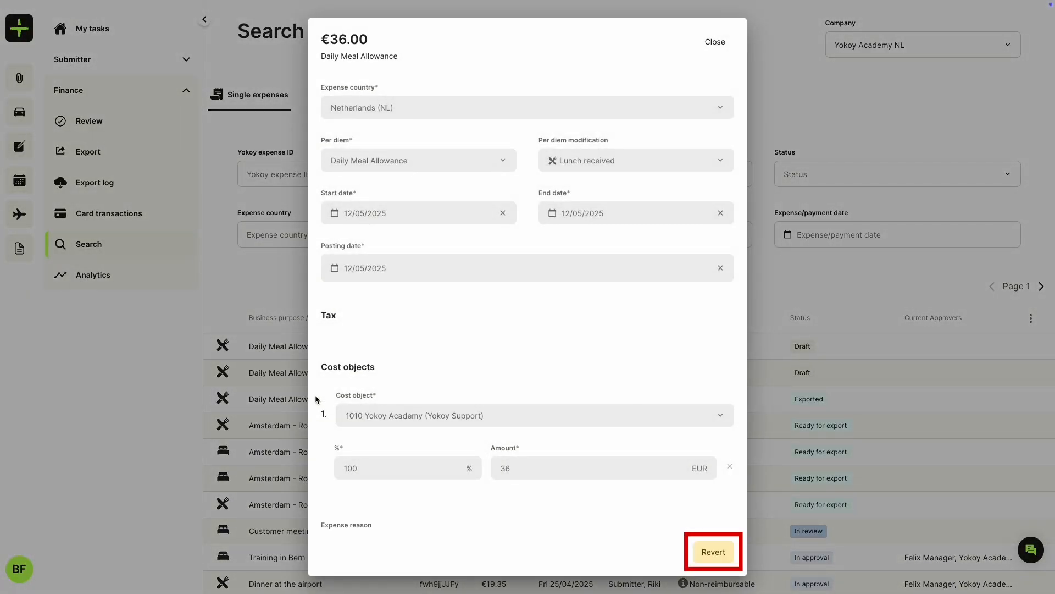
left_click(275, 398)
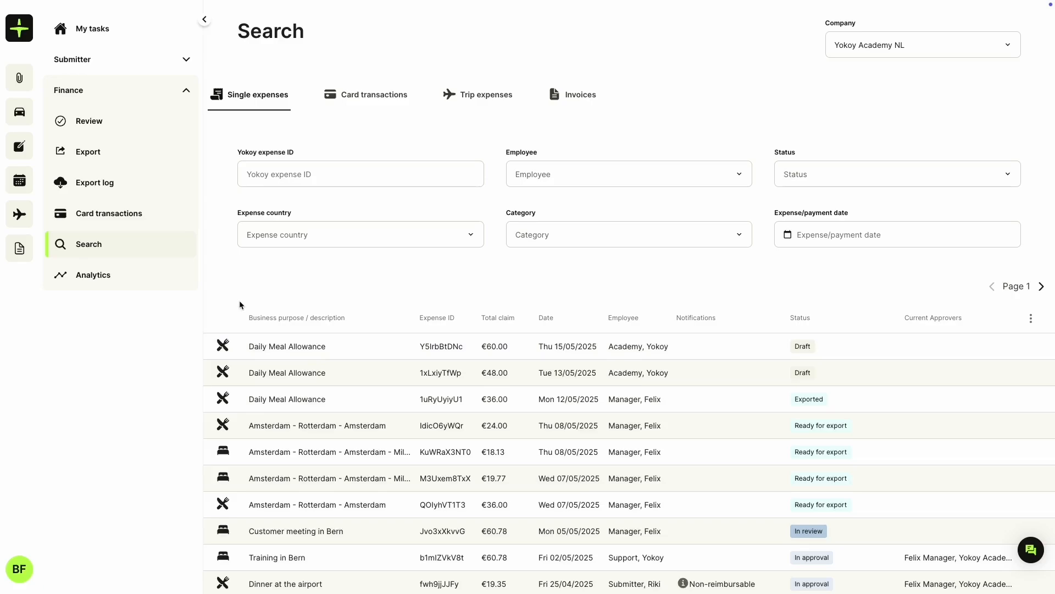
Open Analytics and view the available report types.
left_click(165, 282)
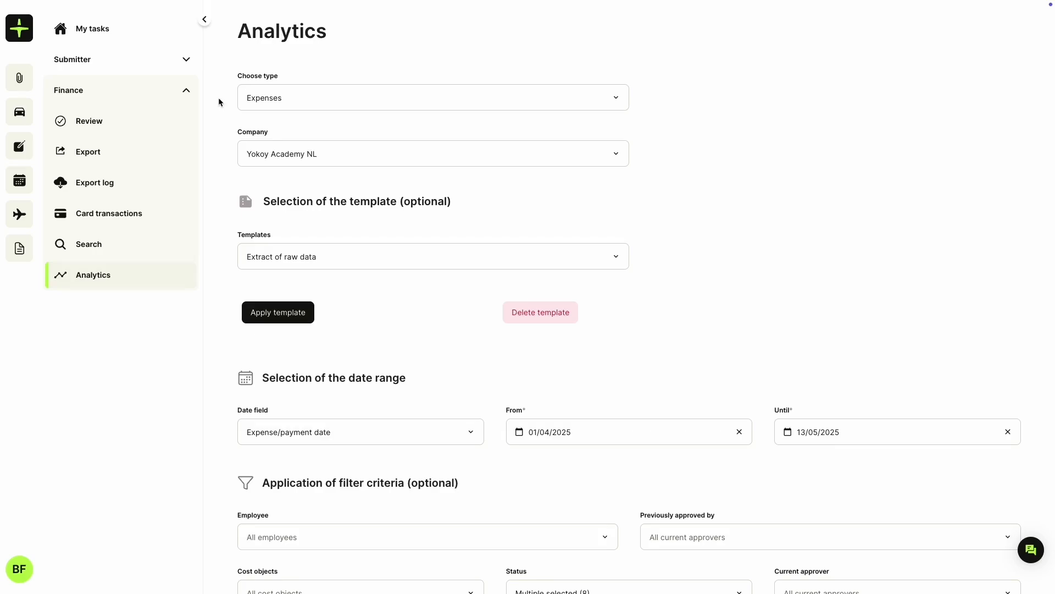
left_click(292, 100)
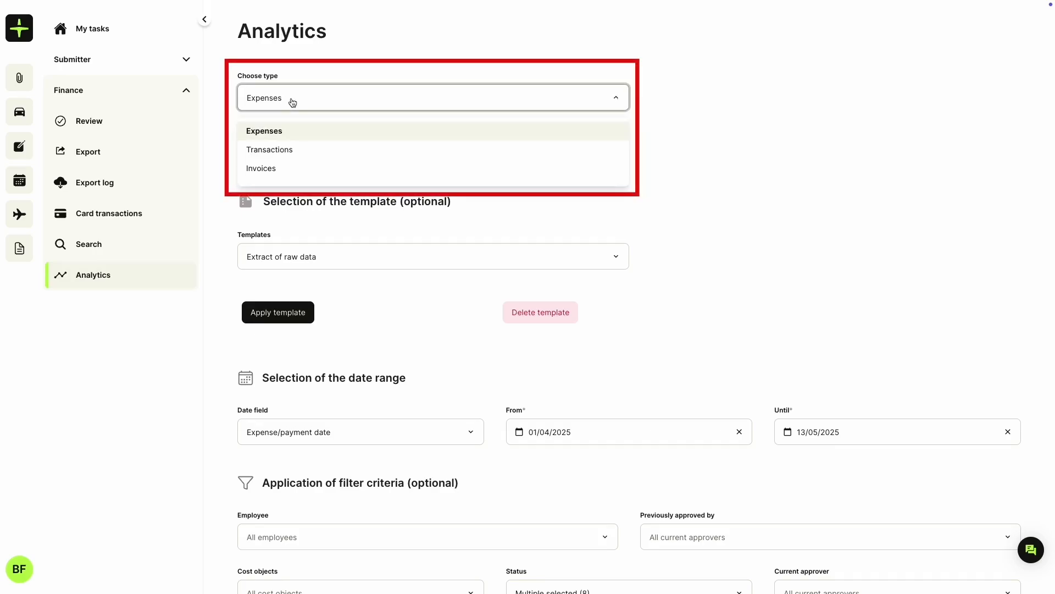
left_click(220, 106)
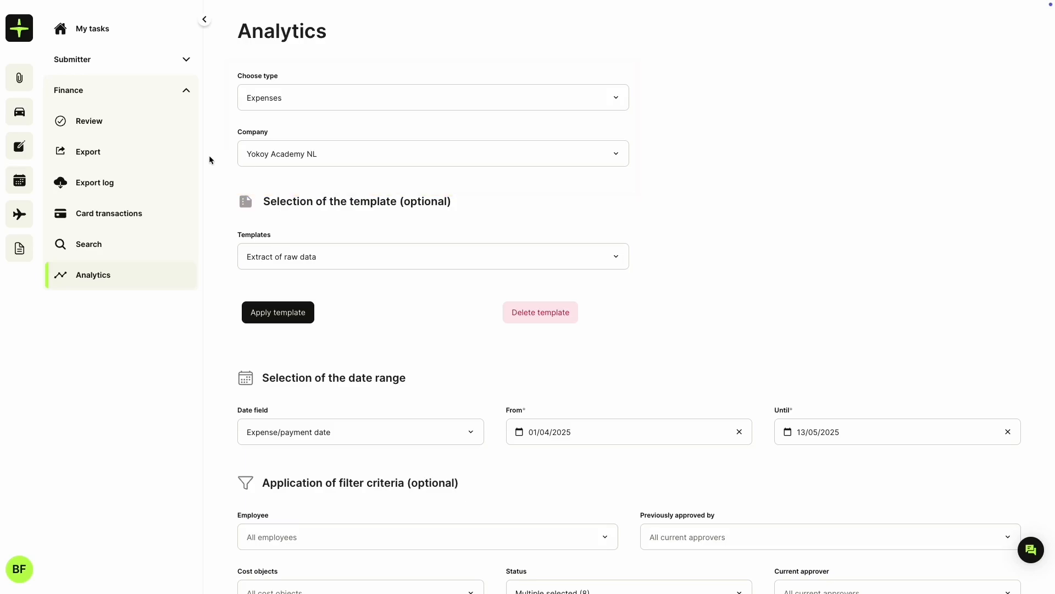
Set the start of the report's date range to 01/01/2025.
scroll(210, 164, "down", 4)
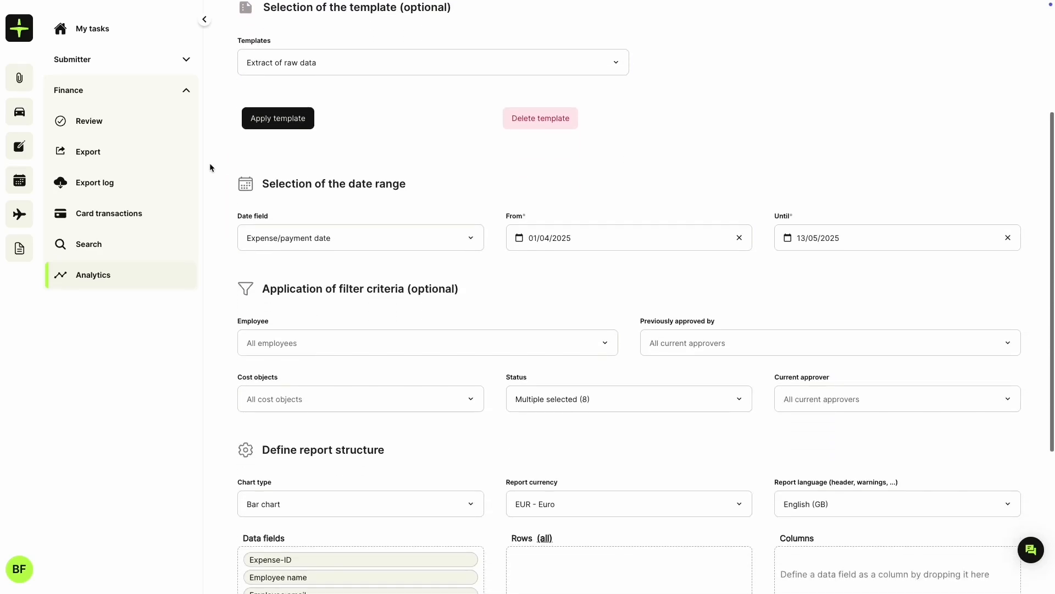
scroll(208, 171, "down", 1)
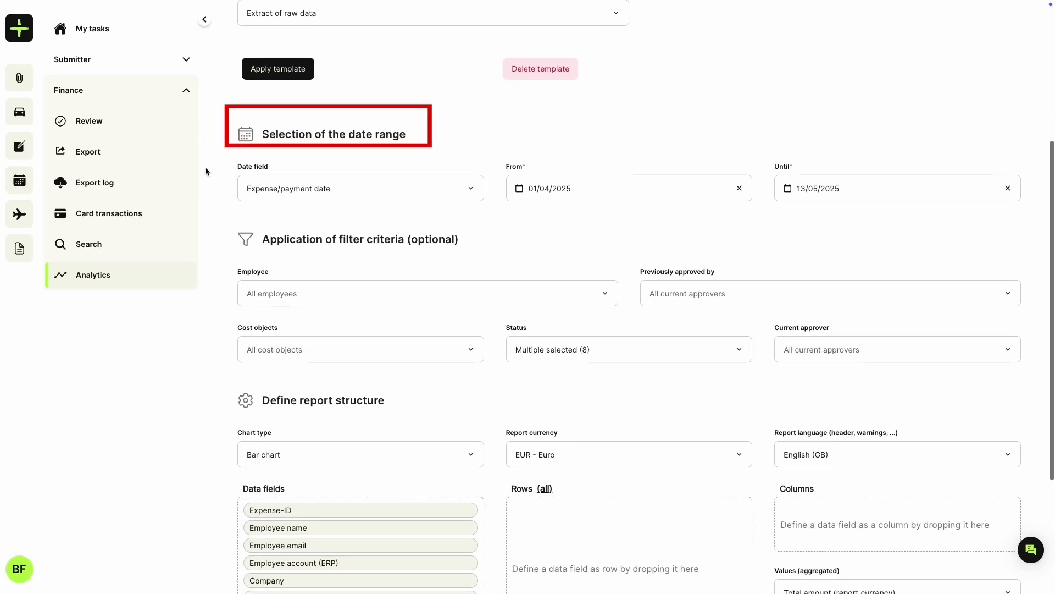
left_click(590, 184)
left_click(525, 215)
left_click(524, 215)
left_click(525, 215)
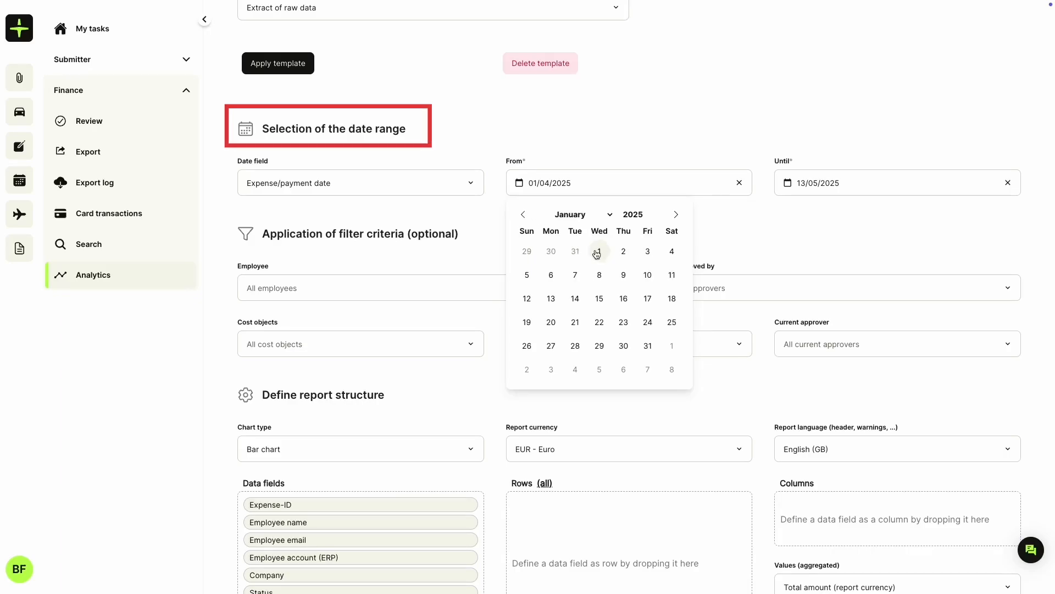
left_click(599, 251)
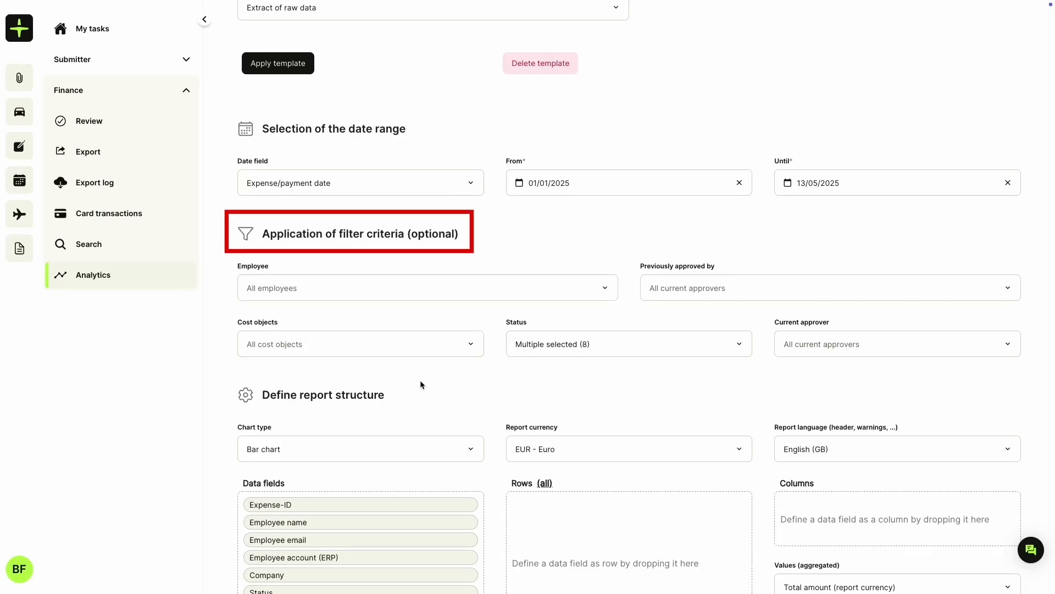
Set the report's chart type to Column chart.
scroll(421, 384, "down", 4)
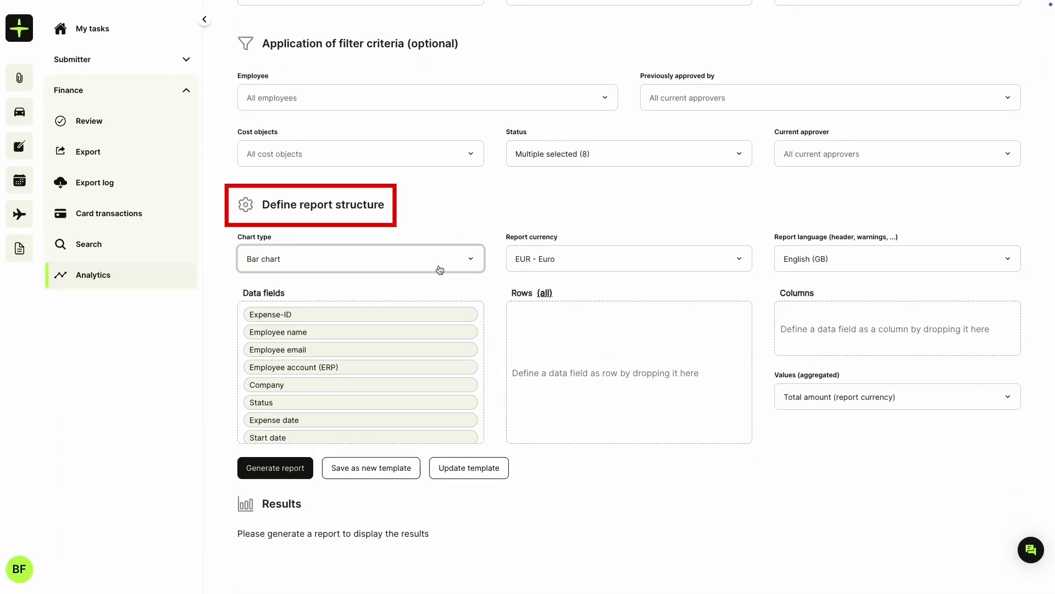
left_click(440, 269)
left_click(324, 291)
Add Employee name as a column and Cost object - name as a row, and generate the report.
left_click_drag(345, 333, 880, 344)
scroll(346, 387, "down", 6)
left_click_drag(301, 335, 582, 354)
left_click(258, 470)
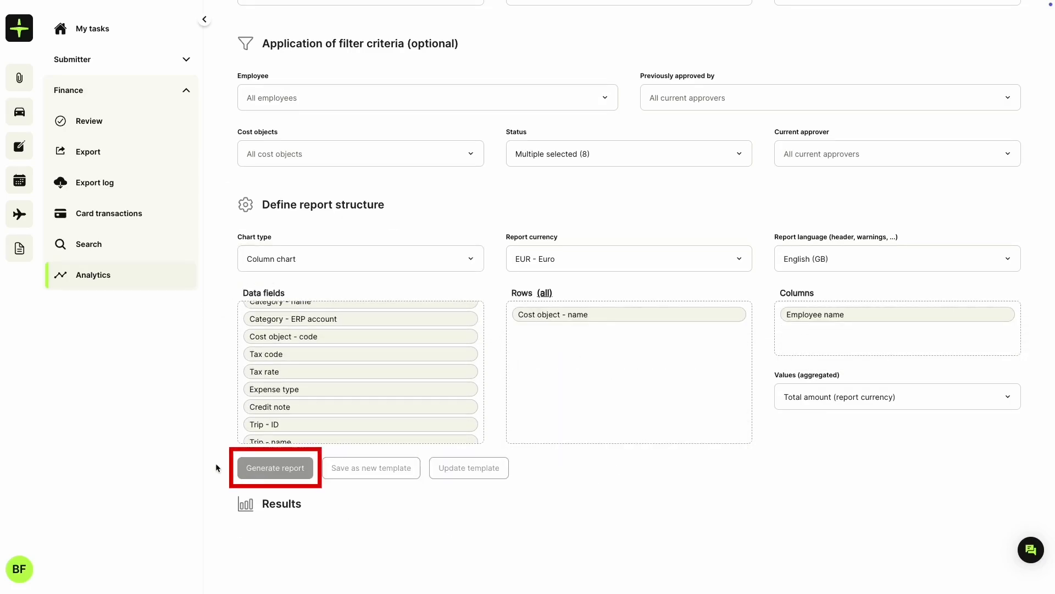
scroll(211, 440, "down", 6)
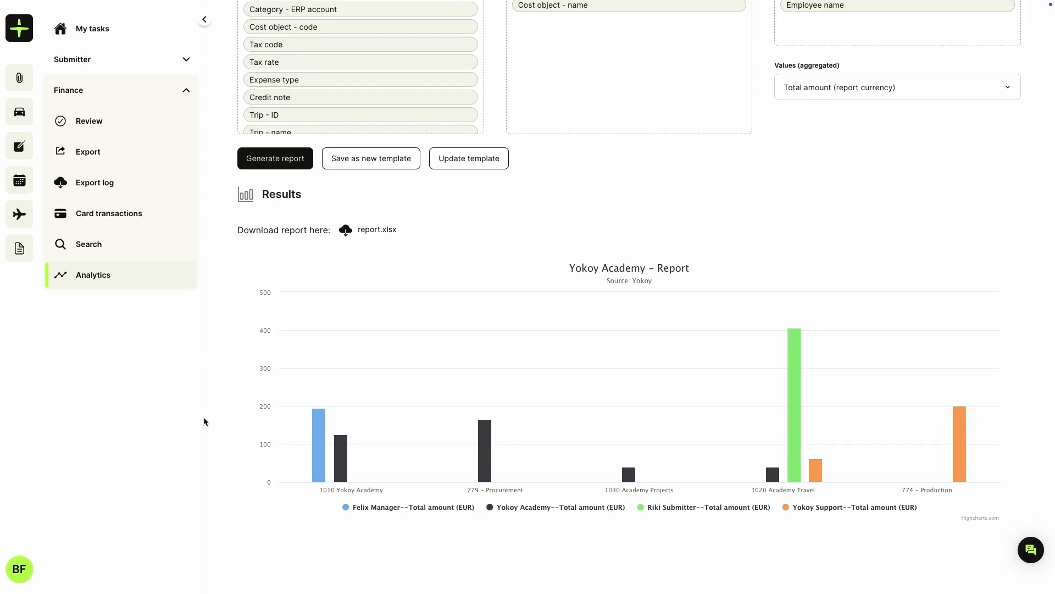
Start saving the report setup as a new template and dismiss it without saving.
left_click(372, 163)
left_click(694, 226)
scroll(694, 227, "up", 1)
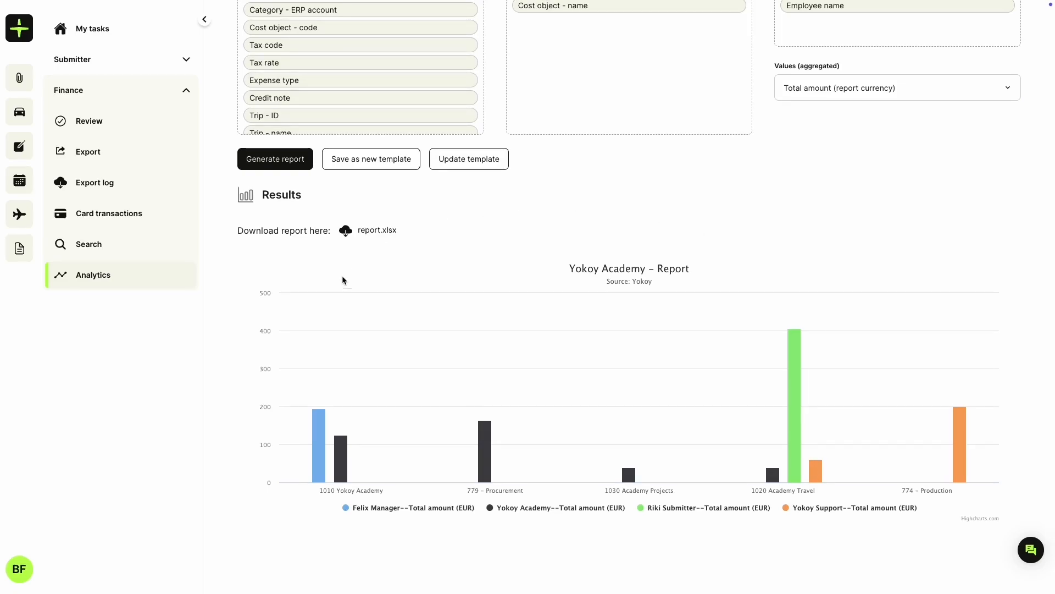